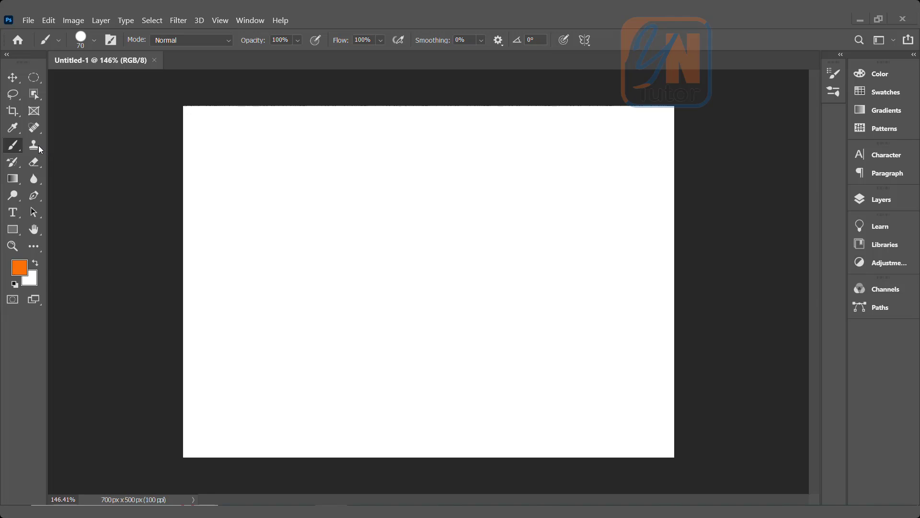
{"action": "left_click", "coordinate": [95, 41]}
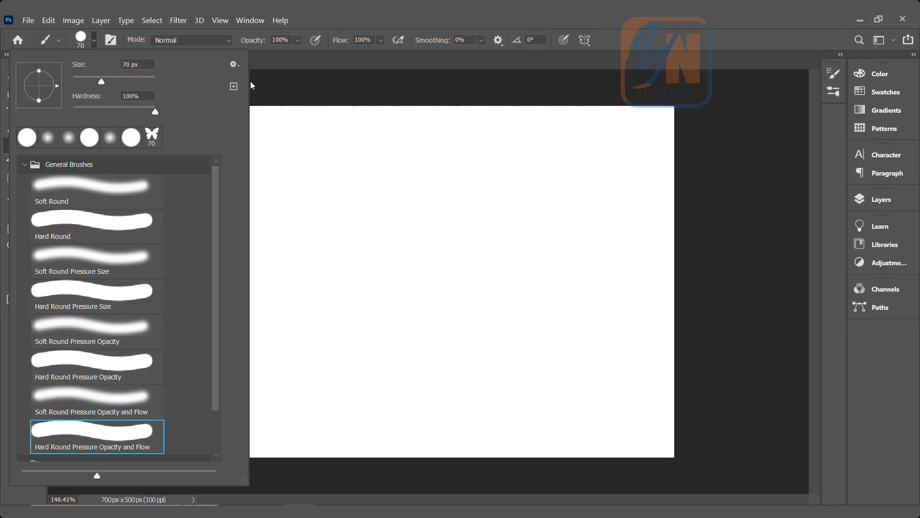
{"action": "left_click", "coordinate": [321, 24]}
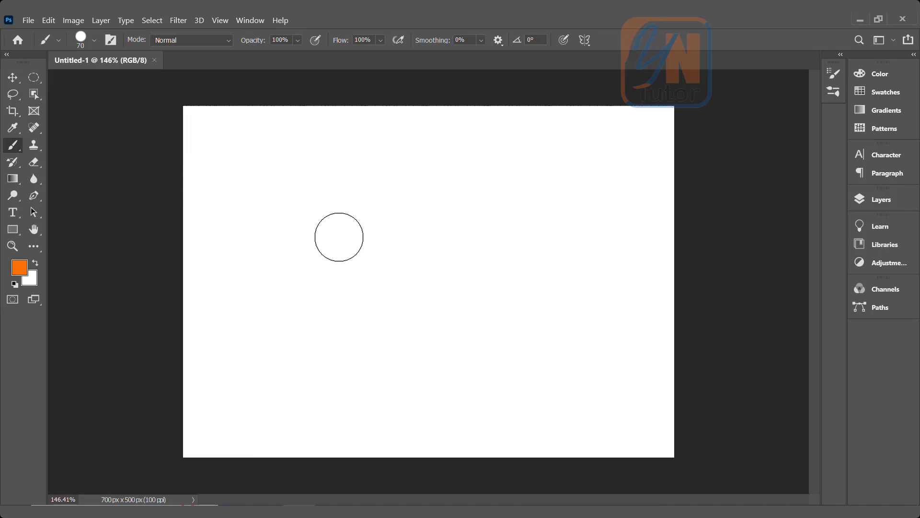
Step: Add a new empty layer above the Background layer
{"action": "left_click", "coordinate": [884, 202]}
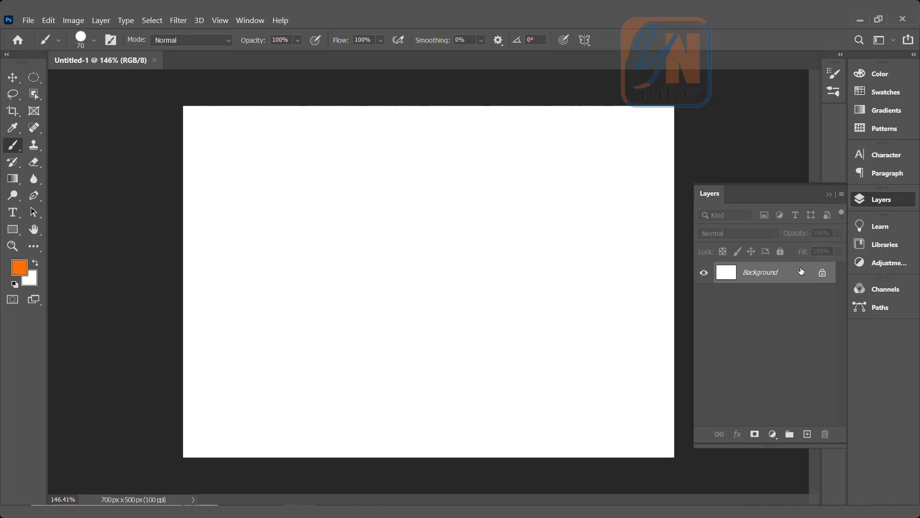
{"action": "left_click", "coordinate": [807, 434]}
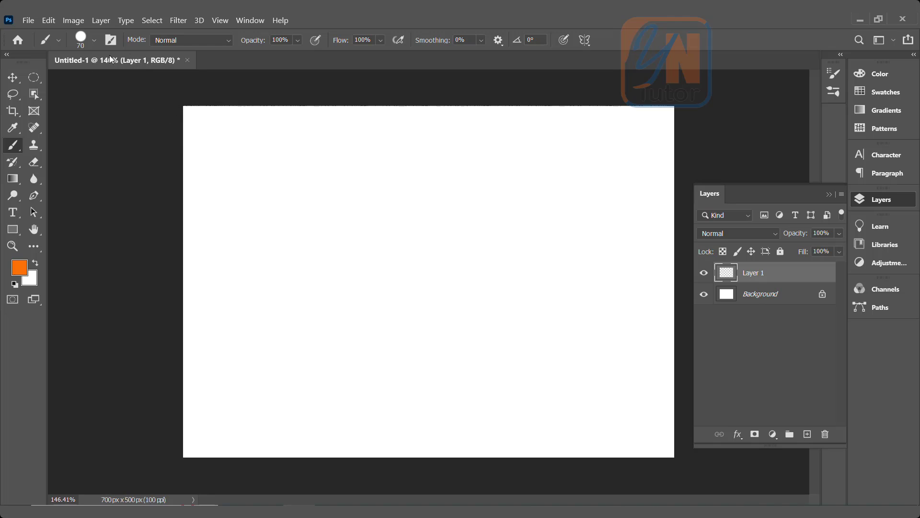
Step: Paint a freehand orange zigzag stroke down the new layer with the brush size set to 42 px, and undo it
{"action": "left_click", "coordinate": [94, 41]}
{"action": "left_click", "coordinate": [99, 82]}
{"action": "left_click_drag", "start_coordinate": [98, 82], "coordinate": [90, 85]}
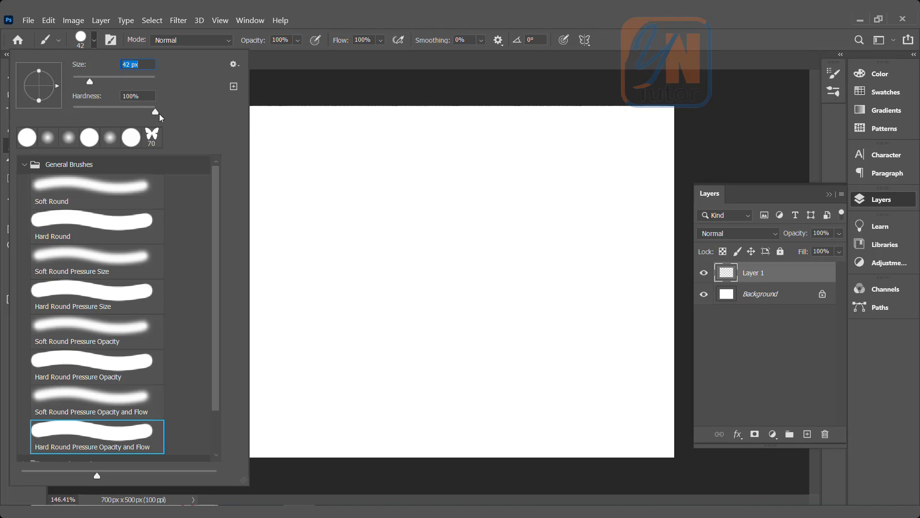
{"action": "key", "text": "Return"}
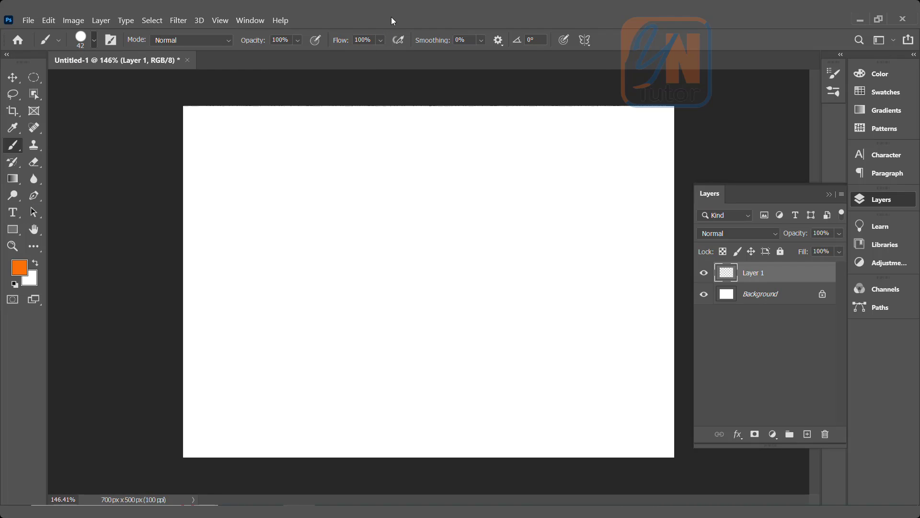
{"action": "mouse_move", "coordinate": [264, 160]}
{"action": "left_mouse_down"}
{"action": "mouse_move", "coordinate": [379, 161]}
{"action": "mouse_move", "coordinate": [566, 360]}
{"action": "left_mouse_up"}
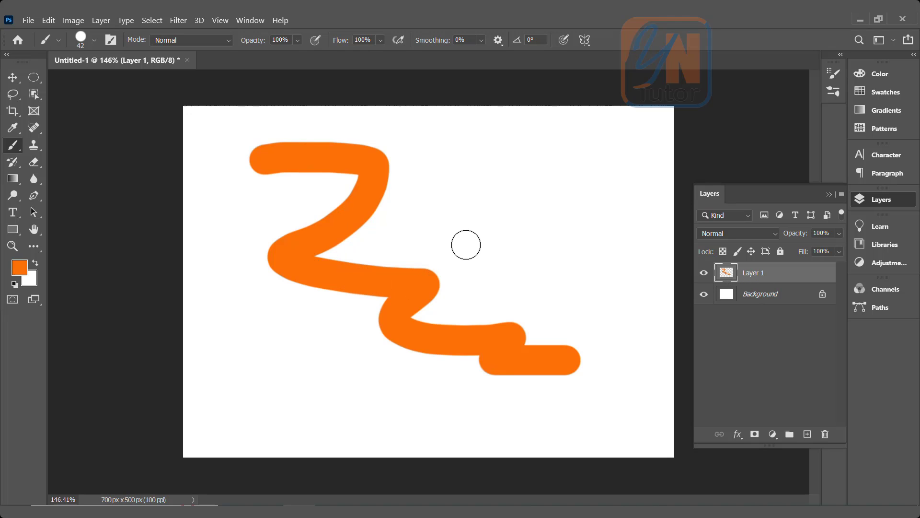
{"action": "key", "text": "ctrl+z"}
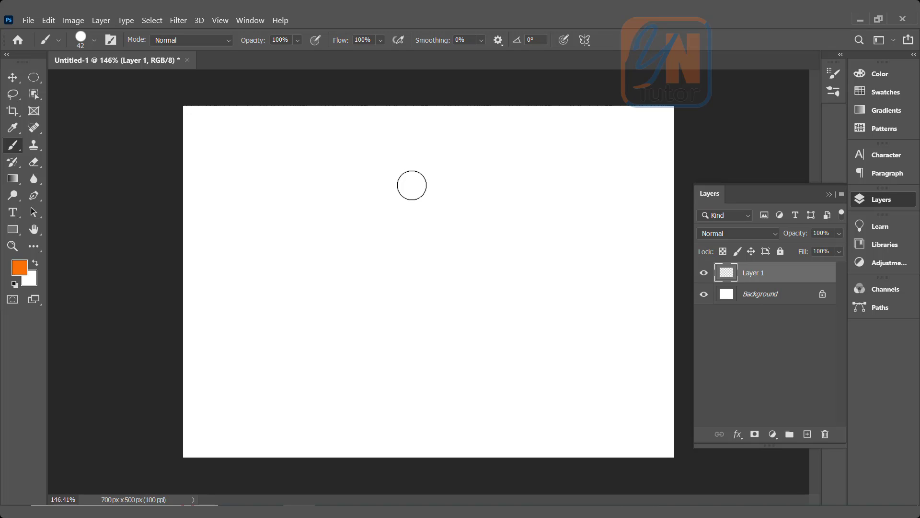
Step: Reduce the brush size to 25 px and paint a straight horizontal orange line across the upper part of the canvas
{"action": "key", "text": "bracketleft"}
{"action": "key", "text": "bracketleft"}
{"action": "key", "text": "bracketright"}
{"action": "left_click_drag", "start_coordinate": [251, 172], "coordinate": [603, 173]}
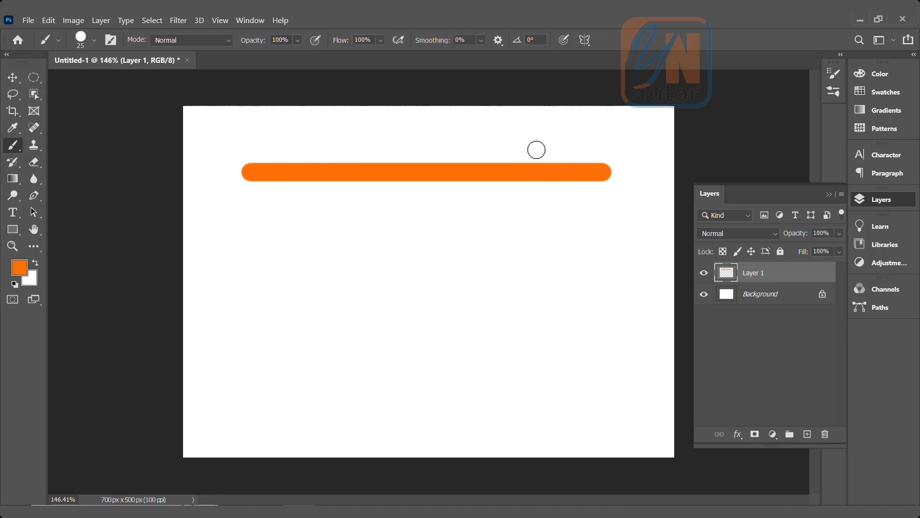
Step: Try to paint a straight vertical line crossing the horizontal one near its right end, and undo the attempt
{"action": "left_click", "coordinate": [531, 124], "text": "shift"}
{"action": "left_click_drag", "start_coordinate": [531, 126], "coordinate": [531, 380]}
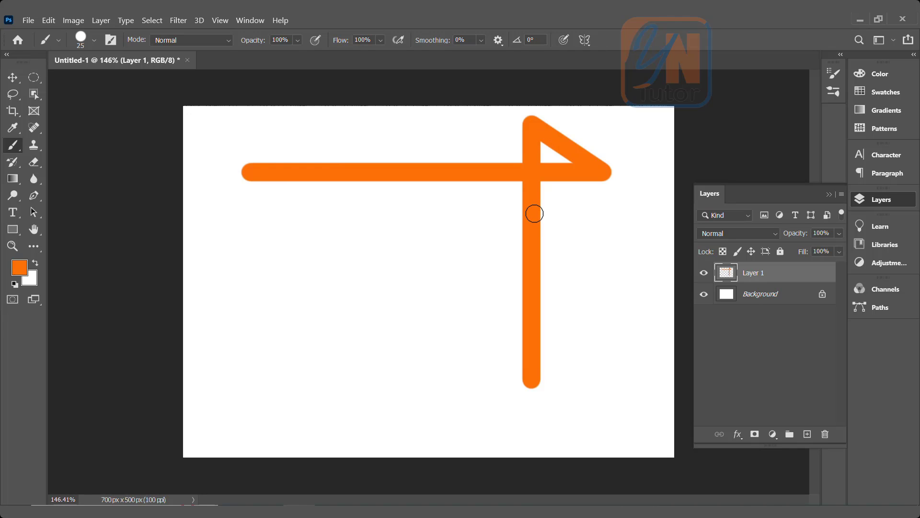
{"action": "key", "text": "ctrl+z"}
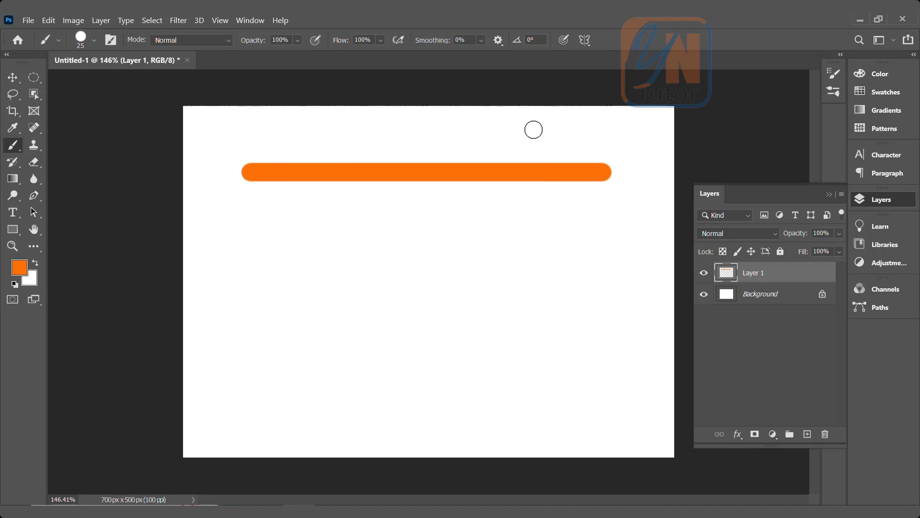
Step: Paint a separate straight vertical line crossing the horizontal line near its right end, and undo both lines
{"action": "left_click", "coordinate": [534, 129]}
{"action": "left_click_drag", "start_coordinate": [534, 129], "coordinate": [550, 396]}
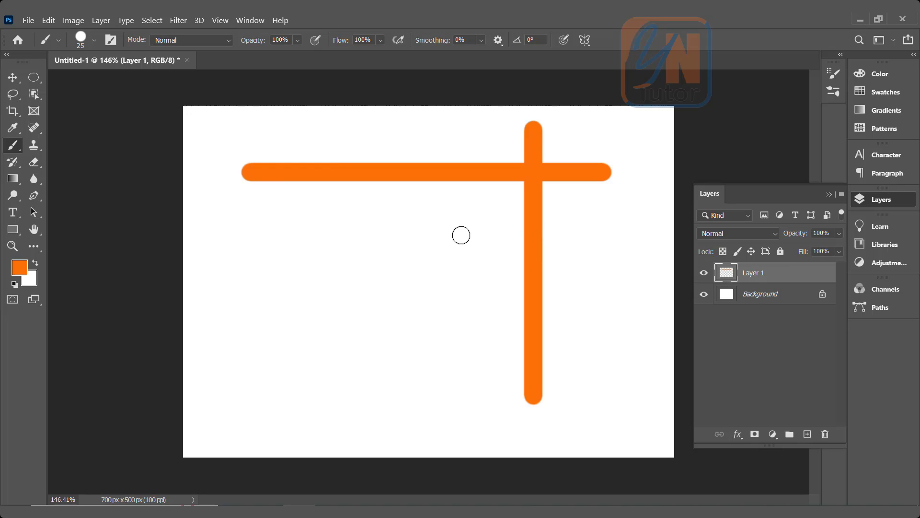
{"action": "key", "text": "ctrl+z"}
{"action": "key", "text": "ctrl+z"}
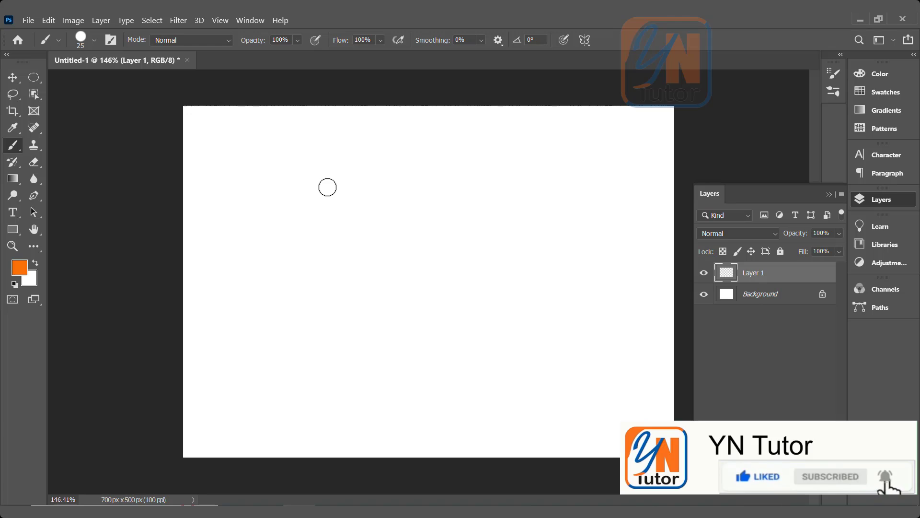
Step: Paint a closed five-pointed star on Layer 1 from five connected straight brush segments
{"action": "left_click", "coordinate": [326, 187]}
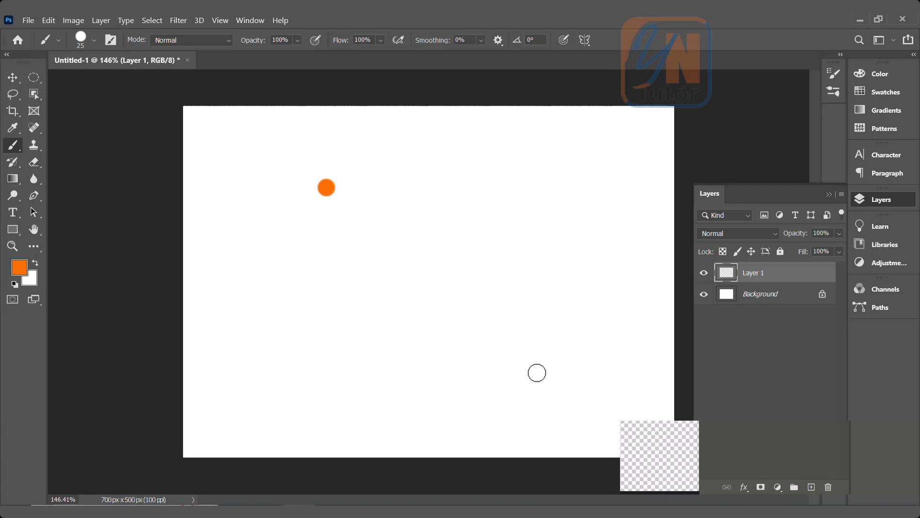
{"action": "left_click", "coordinate": [532, 373], "text": "shift"}
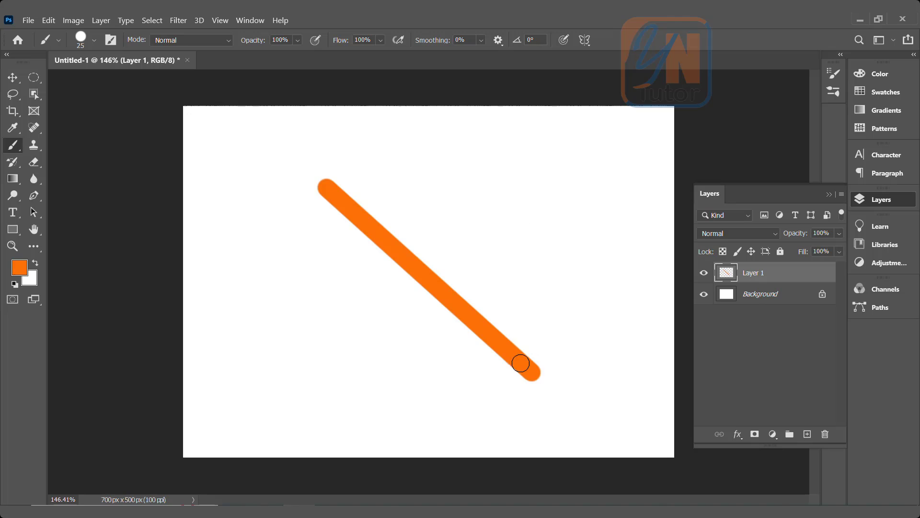
{"action": "left_click", "coordinate": [522, 150], "text": "shift"}
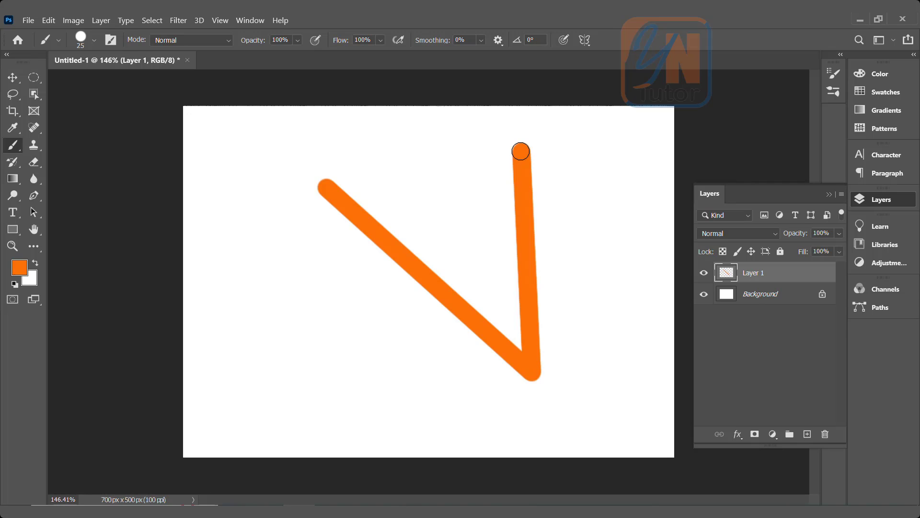
{"action": "left_click", "coordinate": [302, 337], "text": "shift"}
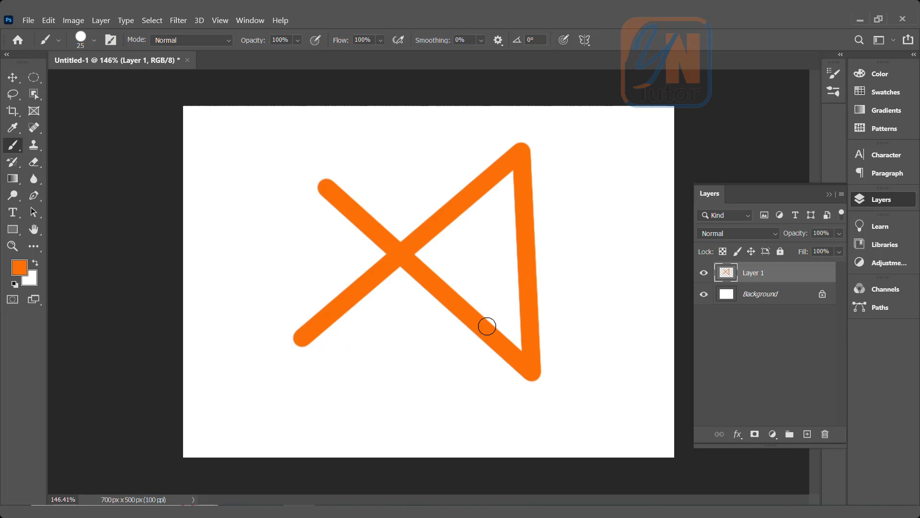
{"action": "left_click", "coordinate": [610, 291], "text": "shift"}
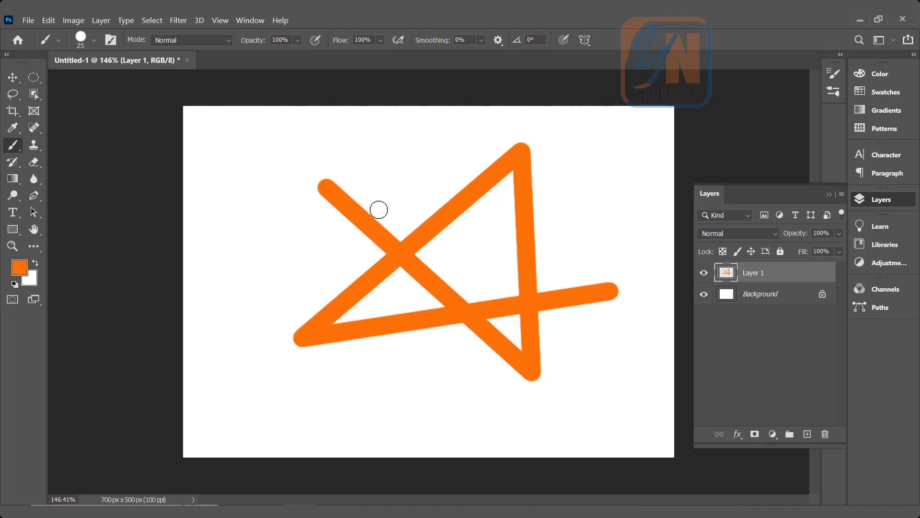
{"action": "left_click", "coordinate": [330, 183], "text": "shift"}
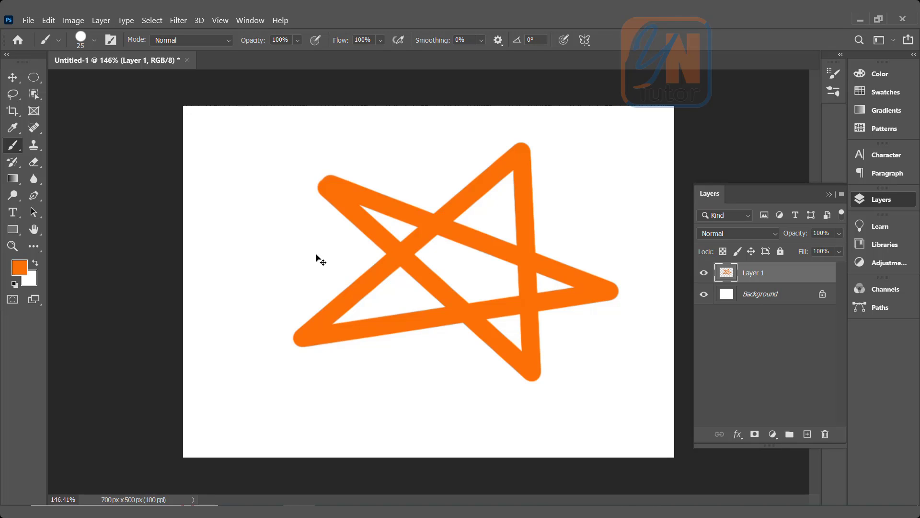
Step: Undo all the brush strokes of the star
{"action": "key", "text": "ctrl+z"}
{"action": "key", "text": "ctrl+z"}
{"action": "key", "text": "ctrl+z"}
{"action": "key", "text": "ctrl+z"}
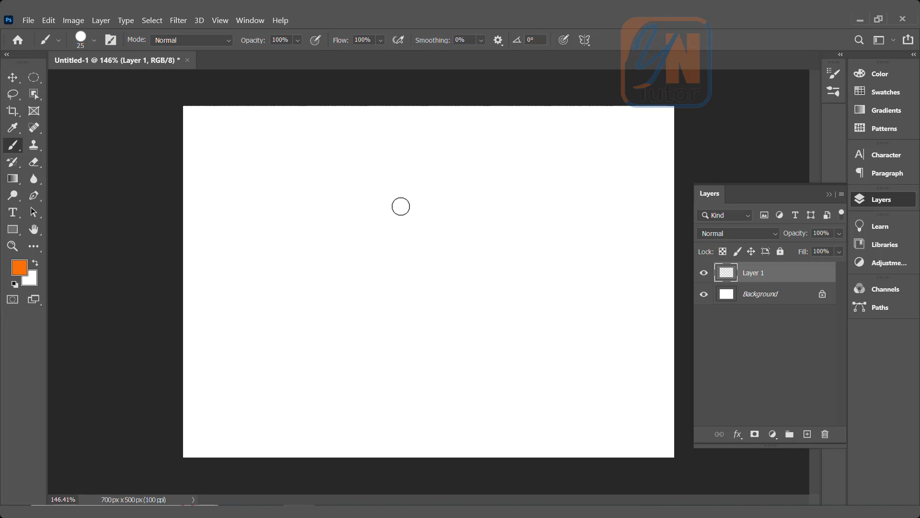
Step: Resize the brush to 39 px with reduced hardness directly on the canvas and paint a soft-edged diagonal stroke
{"action": "key", "text": "bracketright"}
{"action": "key", "text": "Caps_Lock"}
{"action": "key", "text": "alt"}
{"action": "right_click", "coordinate": [430, 254], "text": "alt"}
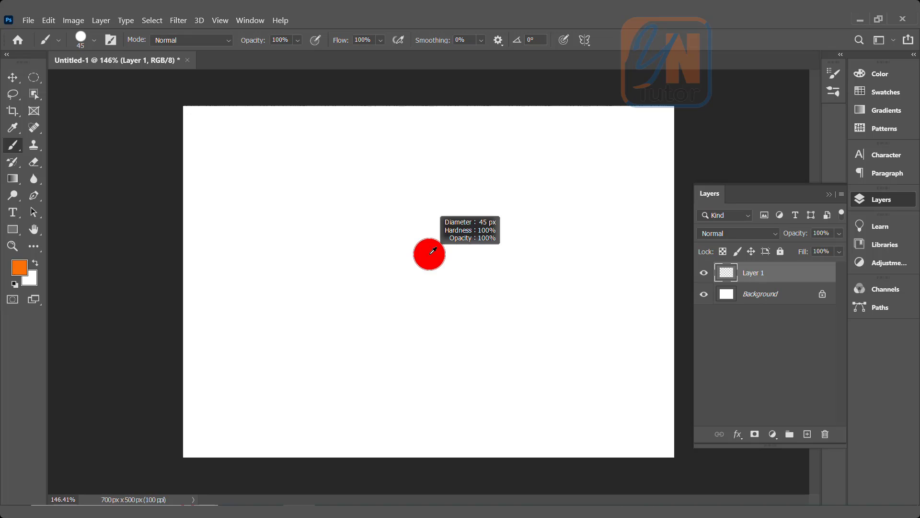
{"action": "mouse_move", "coordinate": [433, 249]}
{"action": "left_mouse_down"}
{"action": "mouse_move", "coordinate": [417, 254]}
{"action": "mouse_move", "coordinate": [484, 259]}
{"action": "mouse_move", "coordinate": [431, 269]}
{"action": "left_mouse_up"}
{"action": "mouse_move", "coordinate": [430, 265]}
{"action": "left_mouse_down"}
{"action": "mouse_move", "coordinate": [435, 156]}
{"action": "mouse_move", "coordinate": [419, 244]}
{"action": "mouse_move", "coordinate": [423, 285]}
{"action": "mouse_move", "coordinate": [427, 109]}
{"action": "left_mouse_up"}
{"action": "mouse_move", "coordinate": [312, 194]}
{"action": "left_mouse_down"}
{"action": "mouse_move", "coordinate": [478, 226]}
{"action": "mouse_move", "coordinate": [568, 260]}
{"action": "left_mouse_up"}
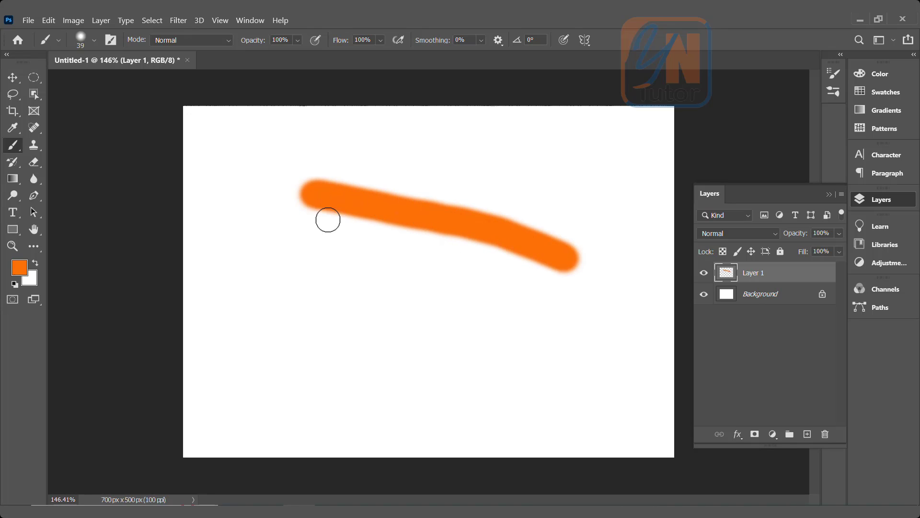
Step: Adjust the brush on the canvas to 46 px and 97% hardness, and paint a hard-edged diagonal stroke below the soft one
{"action": "key", "text": "alt"}
{"action": "mouse_move", "coordinate": [354, 305]}
{"action": "left_mouse_down"}
{"action": "mouse_move", "coordinate": [352, 425]}
{"action": "mouse_move", "coordinate": [364, 484]}
{"action": "left_mouse_up"}
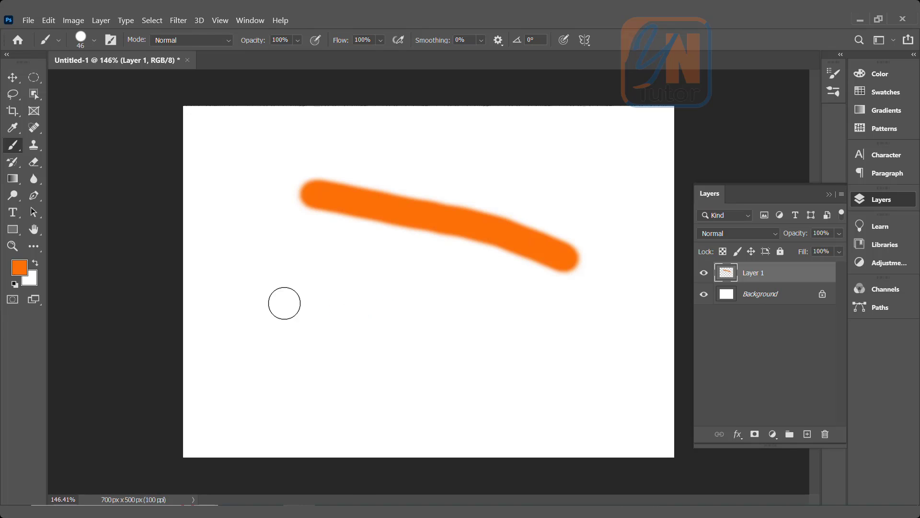
{"action": "left_click_drag", "start_coordinate": [305, 250], "coordinate": [504, 334]}
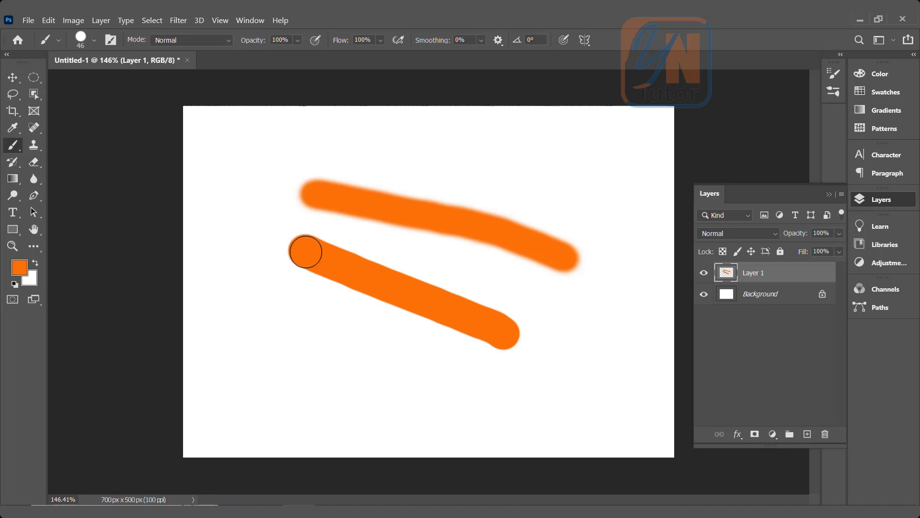
Step: Check the current brush size and hardness, and undo the soft and hard diagonal strokes
{"action": "left_click", "coordinate": [95, 41]}
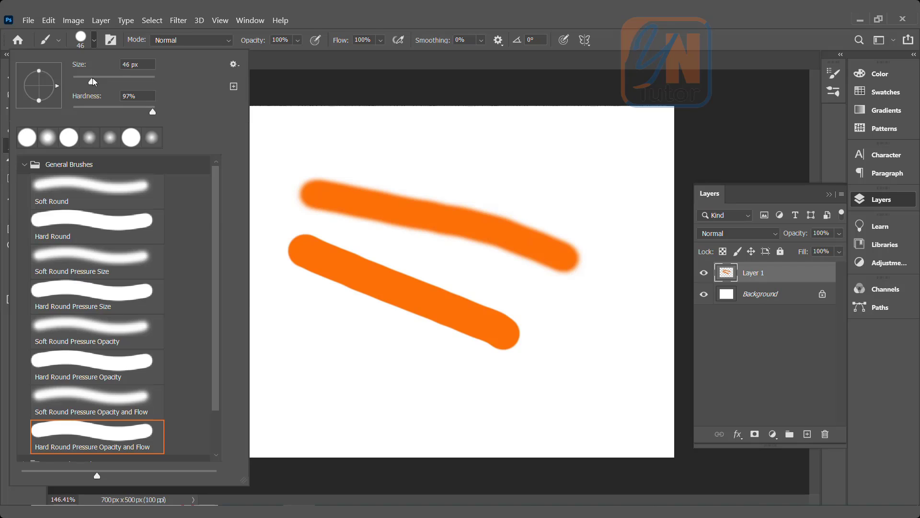
{"action": "left_click", "coordinate": [352, 345]}
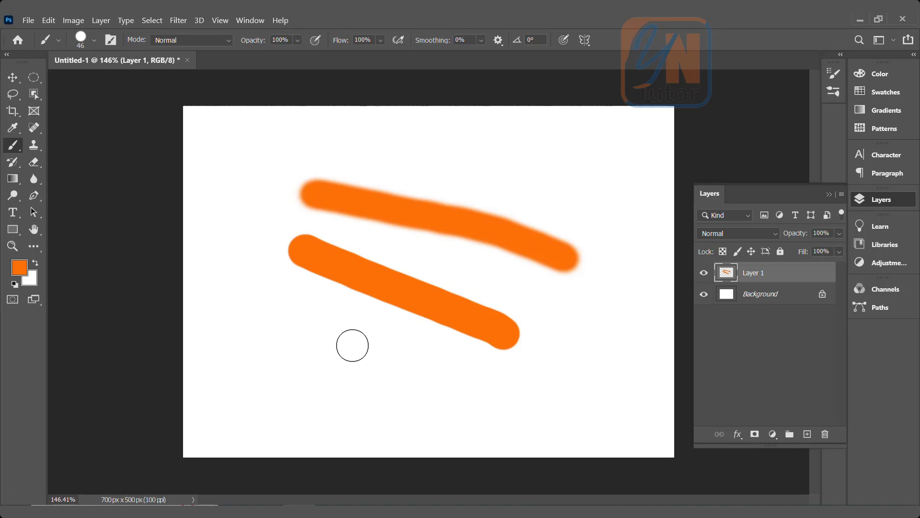
{"action": "key", "text": "ctrl+z"}
{"action": "key", "text": "ctrl+z"}
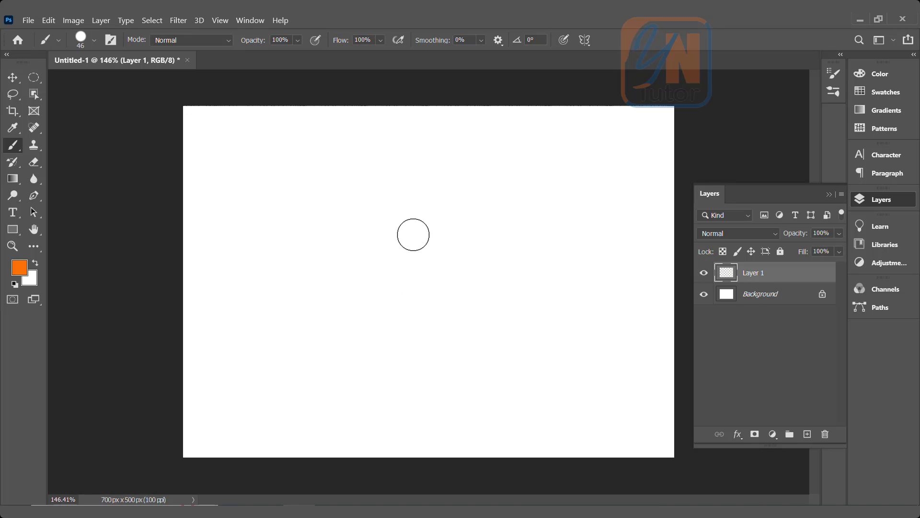
Step: Examine the brush preset picker, including opening it directly over the canvas, and dismiss it
{"action": "left_click", "coordinate": [95, 41]}
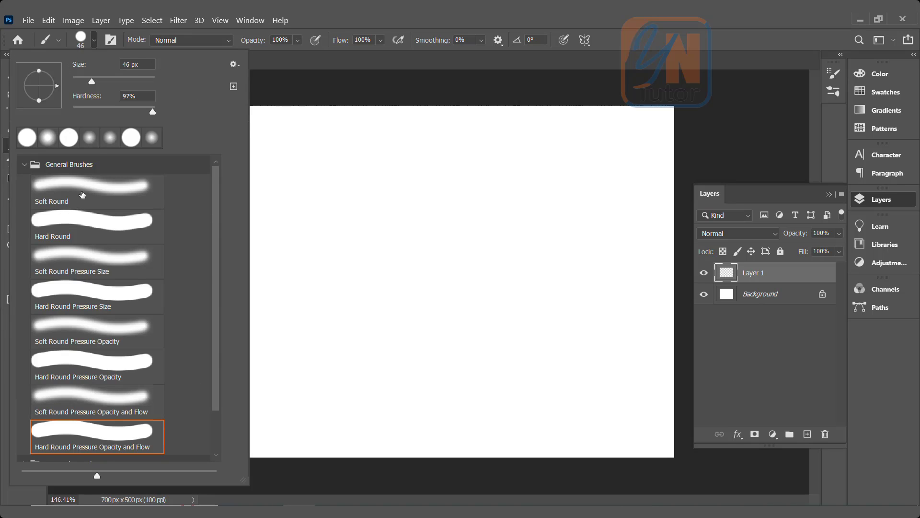
{"action": "left_click", "coordinate": [448, 26]}
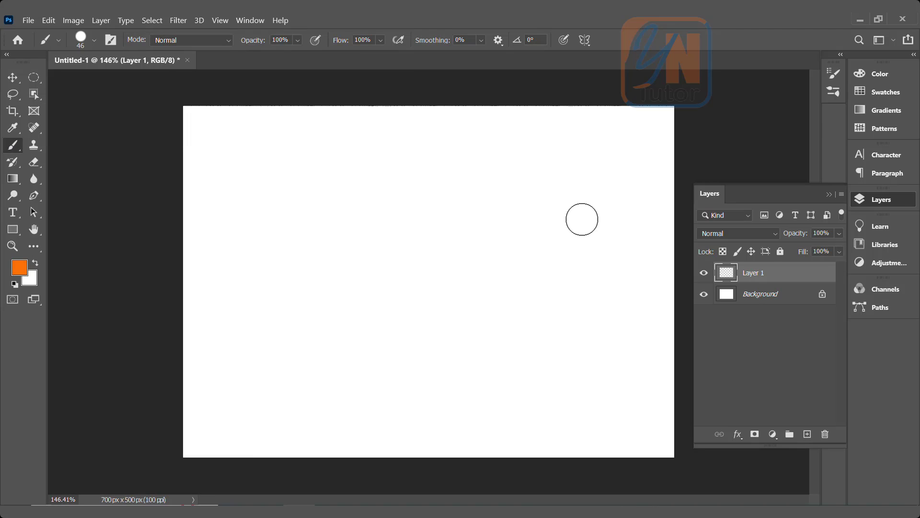
{"action": "right_click", "coordinate": [581, 218]}
{"action": "right_click", "coordinate": [438, 208]}
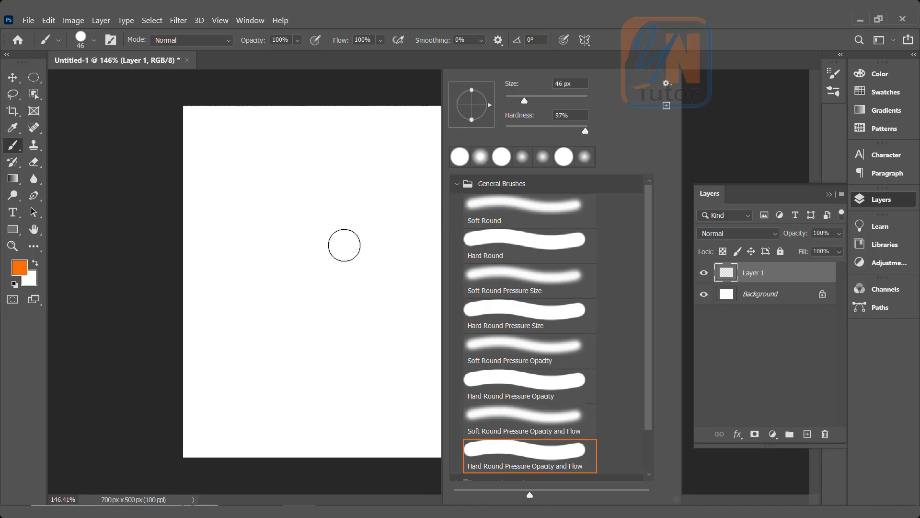
{"action": "key", "text": "Escape"}
{"action": "right_click", "coordinate": [306, 268]}
{"action": "key", "text": "Escape"}
Step: Set the brush preset list to display brush tips and hide the brush stroke previews
{"action": "right_click", "coordinate": [267, 353]}
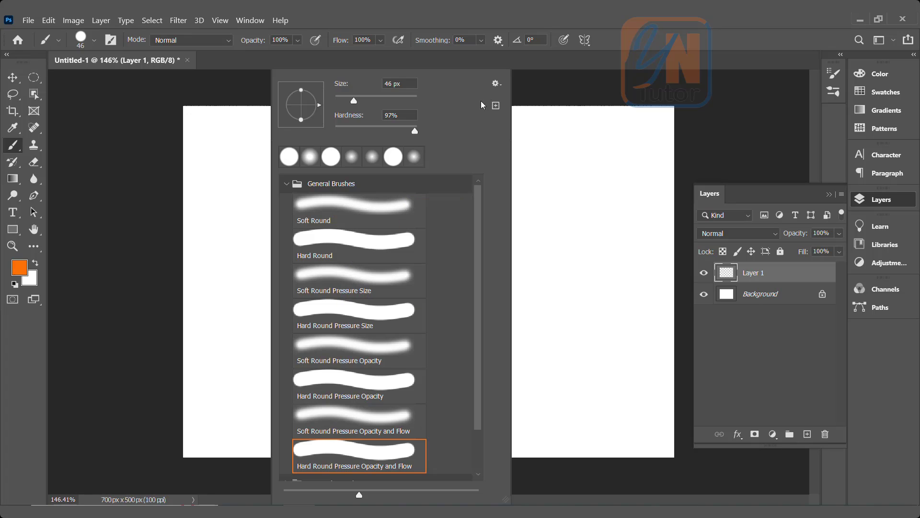
{"action": "left_click", "coordinate": [497, 85]}
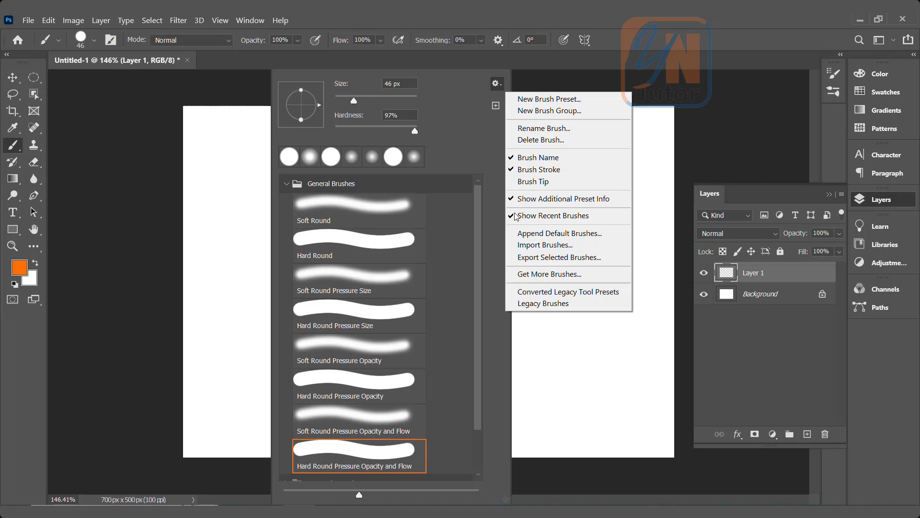
{"action": "left_click", "coordinate": [535, 182]}
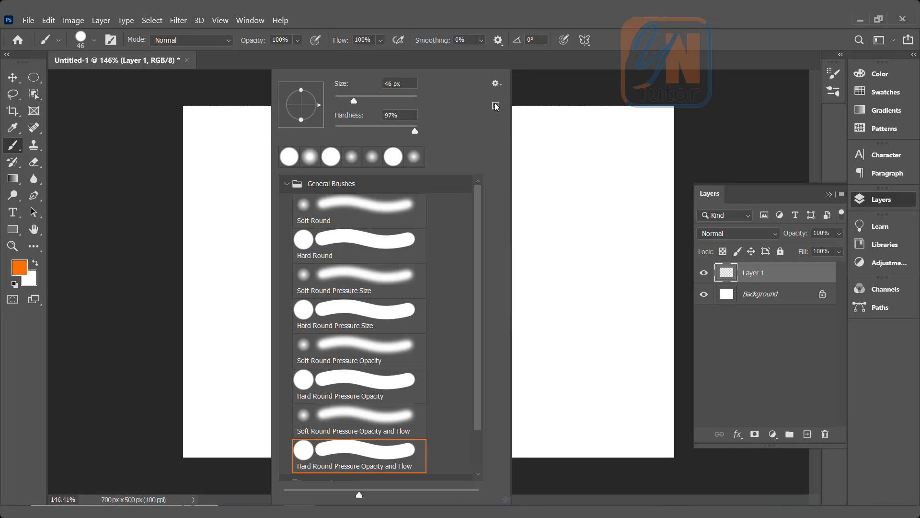
{"action": "left_click", "coordinate": [497, 84]}
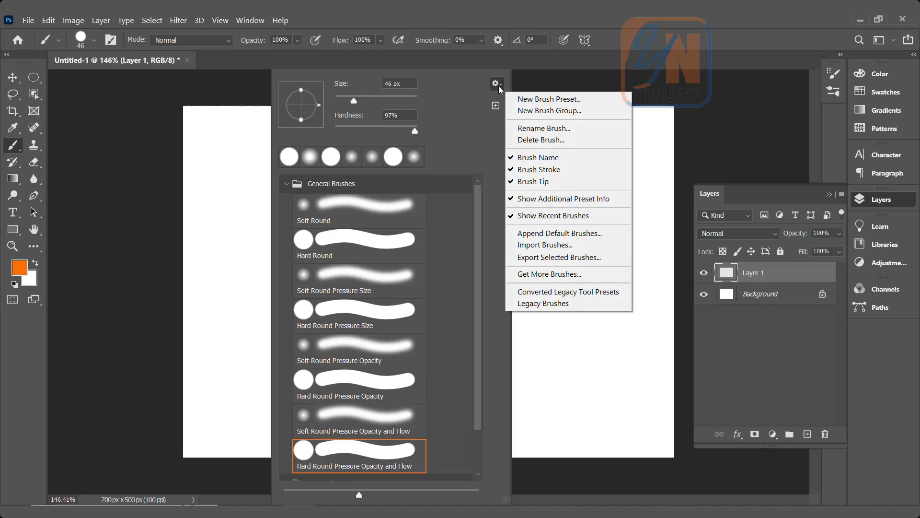
{"action": "left_click", "coordinate": [514, 172]}
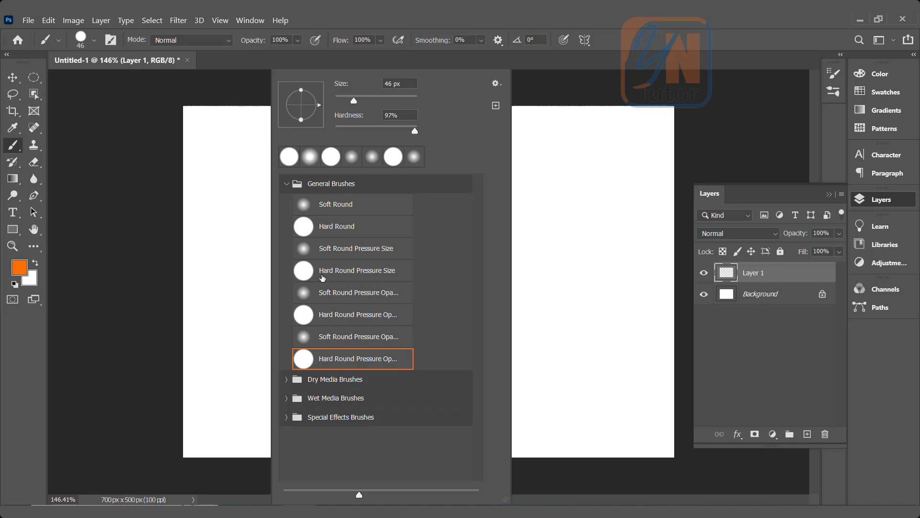
Step: Show the brush stroke previews in the preset list again, and collapse the General Brushes group
{"action": "left_click", "coordinate": [503, 86]}
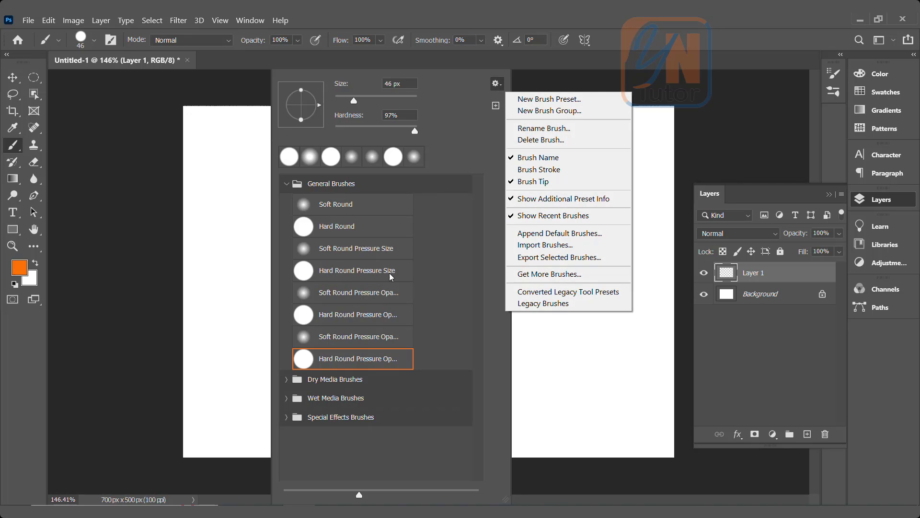
{"action": "left_click", "coordinate": [528, 173]}
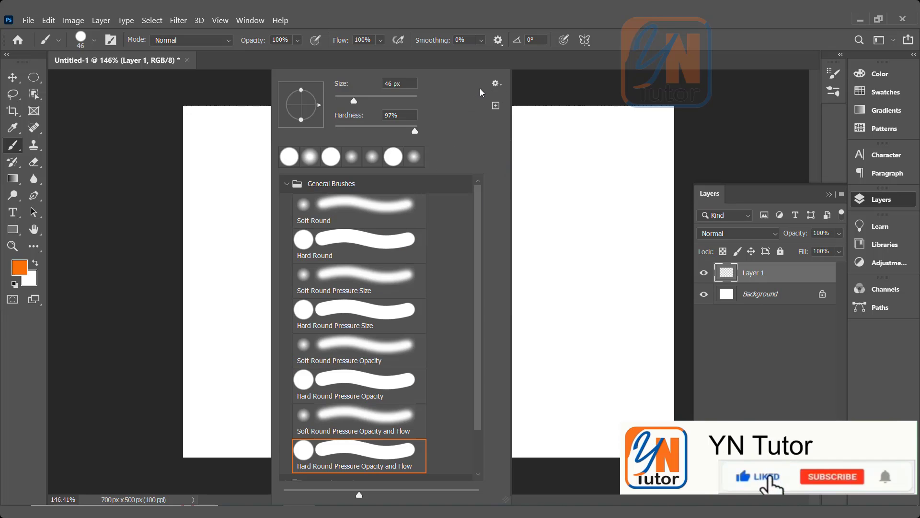
{"action": "left_click", "coordinate": [497, 87]}
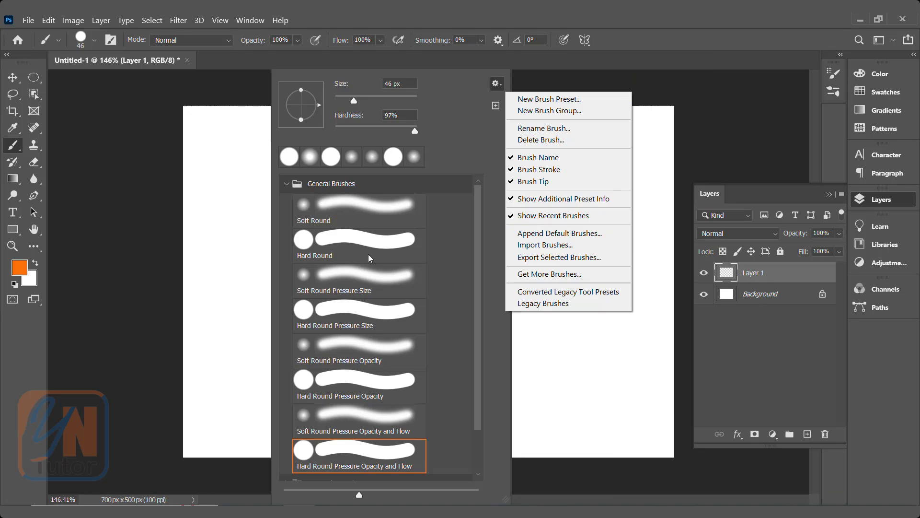
{"action": "left_click", "coordinate": [286, 185]}
{"action": "left_click", "coordinate": [286, 185]}
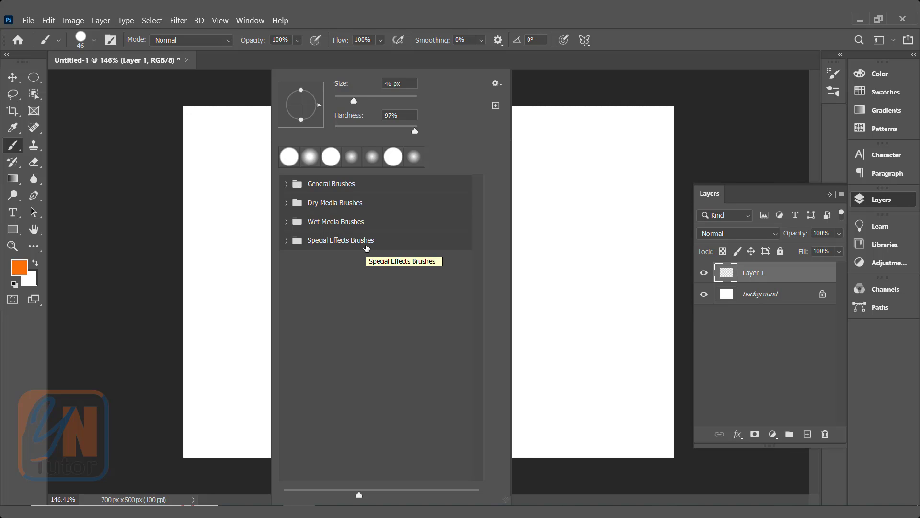
Step: Restore the Legacy Brushes set to the brush presets, and look through the Legacy Brushes and General Brushes groups
{"action": "left_click", "coordinate": [496, 84]}
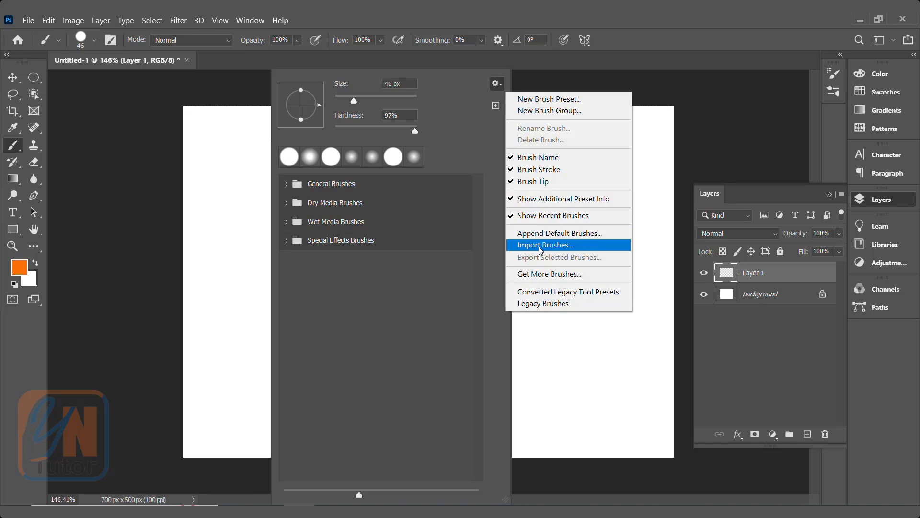
{"action": "left_click", "coordinate": [557, 304]}
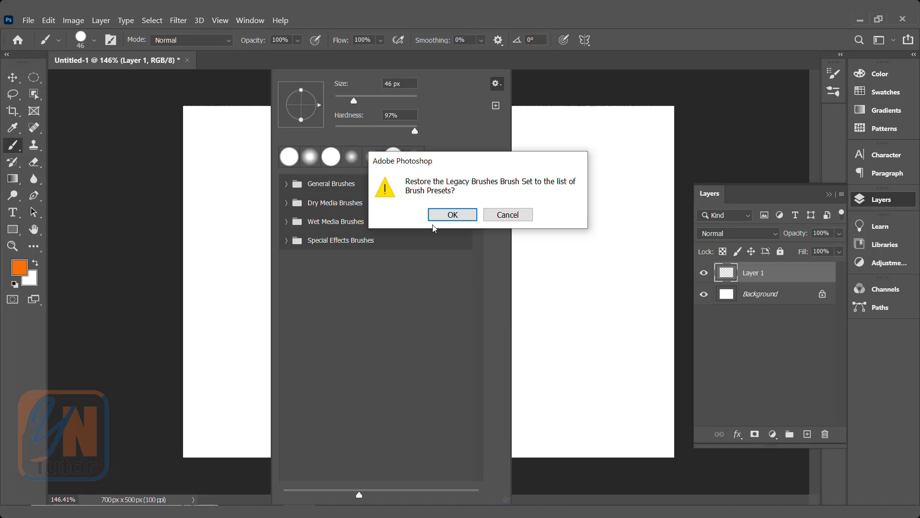
{"action": "left_click", "coordinate": [451, 214]}
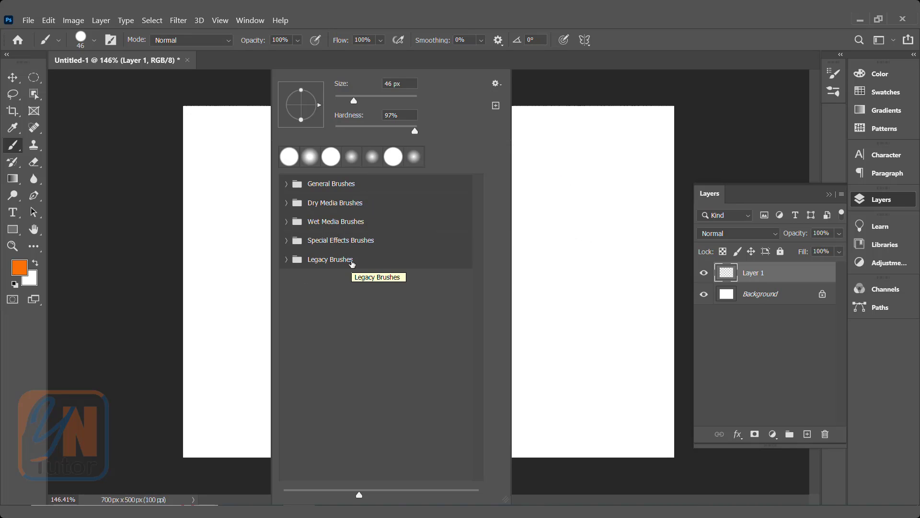
{"action": "left_click", "coordinate": [286, 261]}
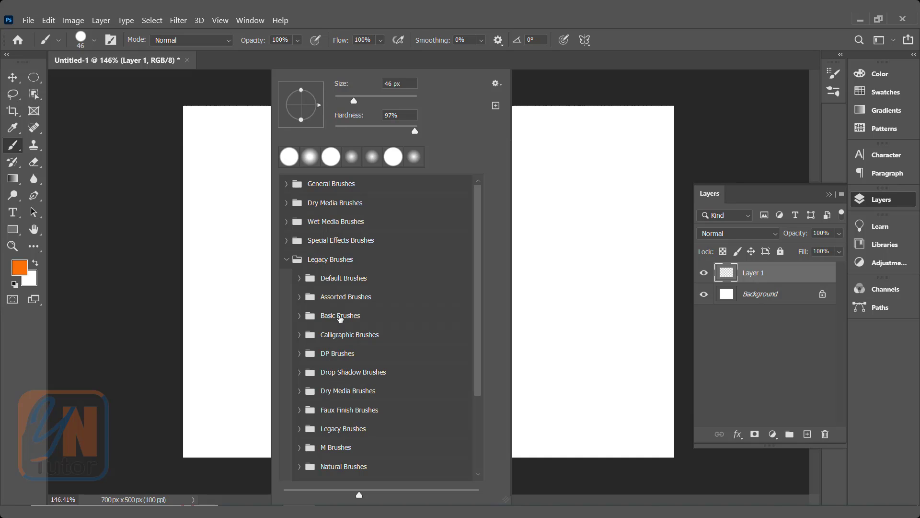
{"action": "left_click", "coordinate": [287, 260]}
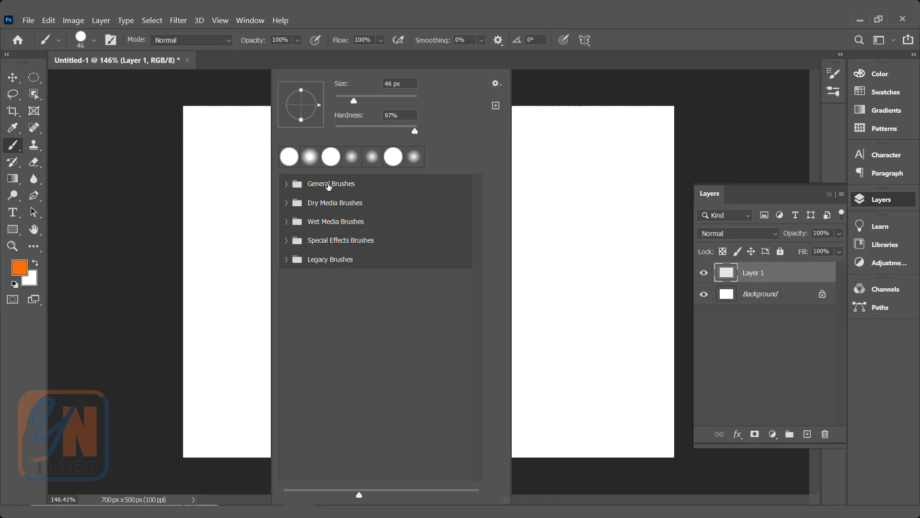
{"action": "left_click", "coordinate": [286, 185]}
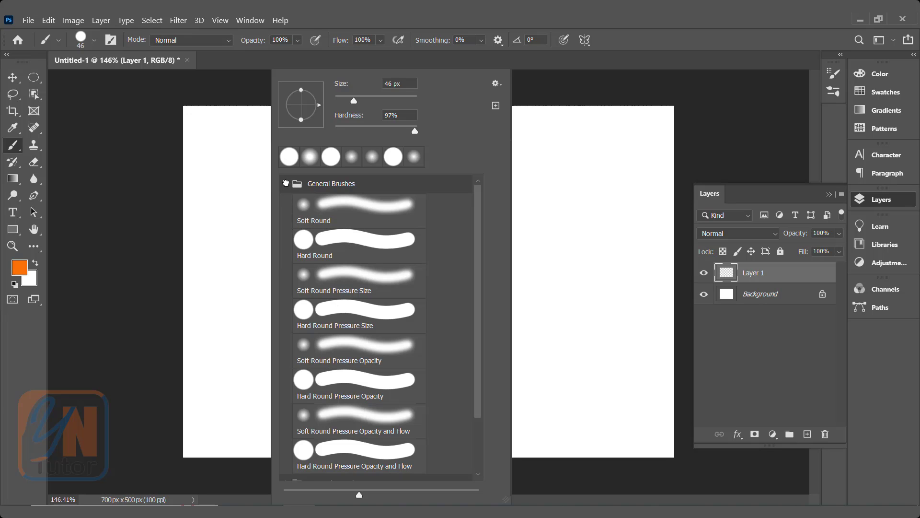
{"action": "left_click", "coordinate": [287, 185]}
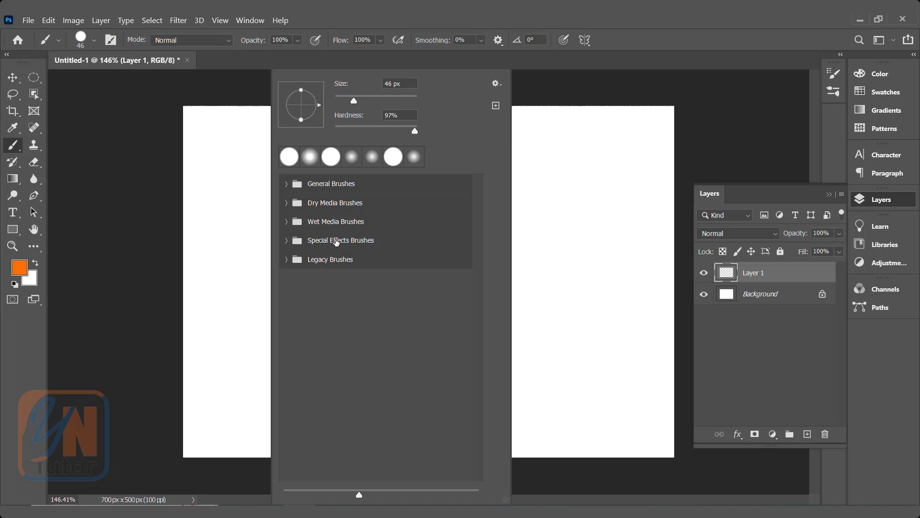
Step: Choose Kyle's Spatter Brushes - Spatter Bot Tilt from the Special Effects Brushes, and paint orange spatter across the canvas
{"action": "left_click", "coordinate": [286, 241]}
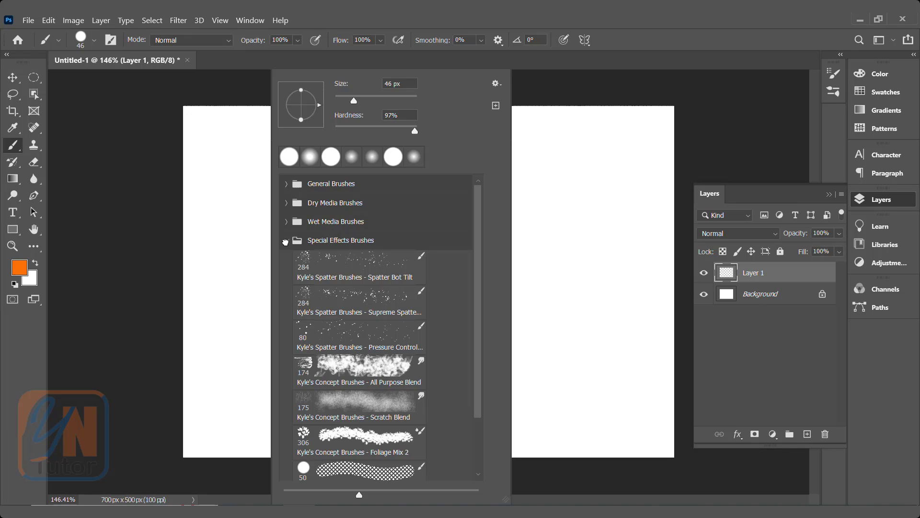
{"action": "left_click", "coordinate": [357, 261]}
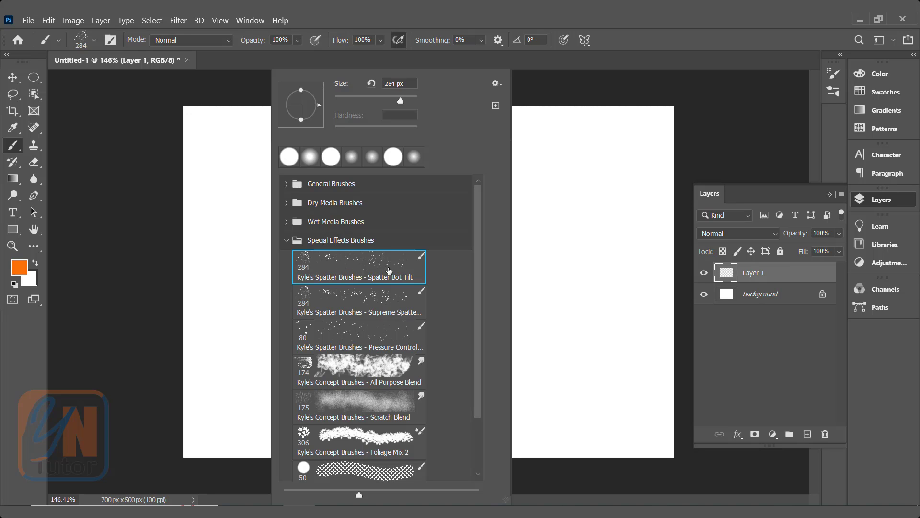
{"action": "left_click", "coordinate": [242, 251]}
{"action": "mouse_move", "coordinate": [242, 250]}
{"action": "left_mouse_down"}
{"action": "mouse_move", "coordinate": [290, 348]}
{"action": "mouse_move", "coordinate": [331, 376]}
{"action": "left_mouse_up"}
{"action": "mouse_move", "coordinate": [544, 267]}
{"action": "left_mouse_down"}
{"action": "mouse_move", "coordinate": [617, 369]}
{"action": "mouse_move", "coordinate": [623, 448]}
{"action": "left_mouse_up"}
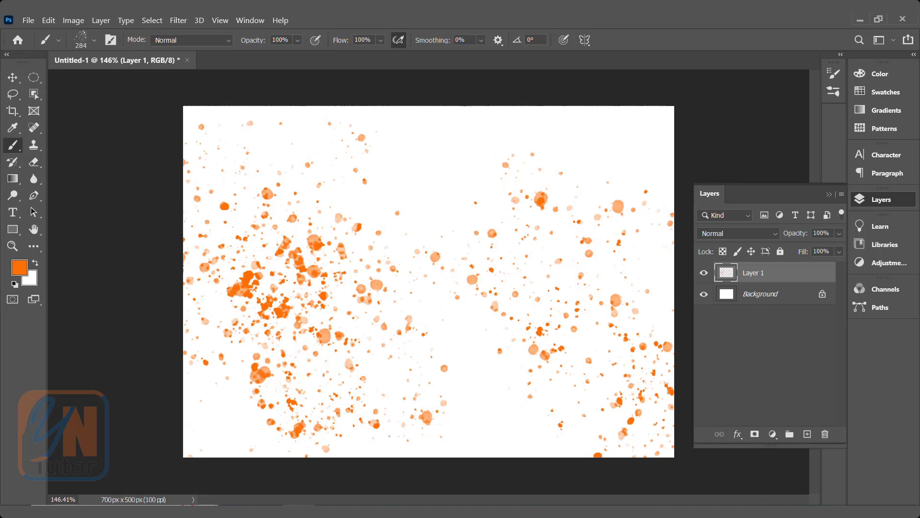
{"action": "left_click", "coordinate": [452, 390]}
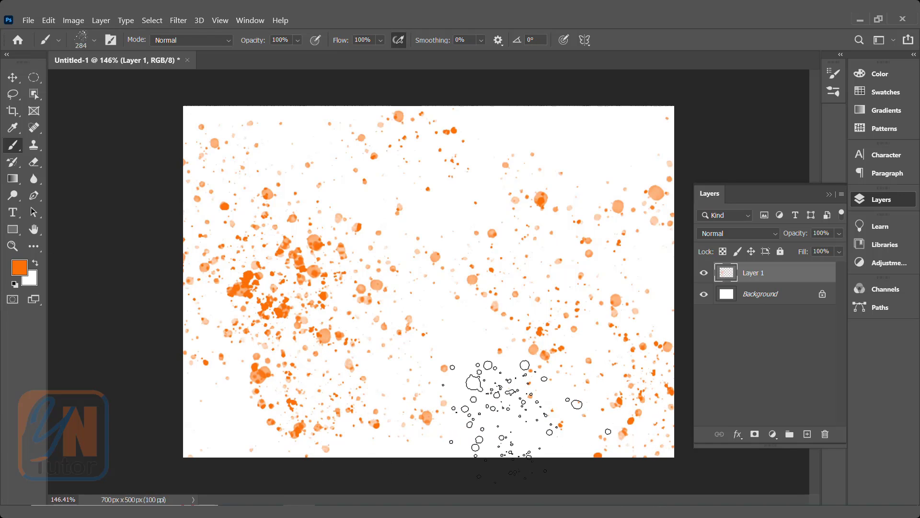
{"action": "left_click", "coordinate": [475, 369]}
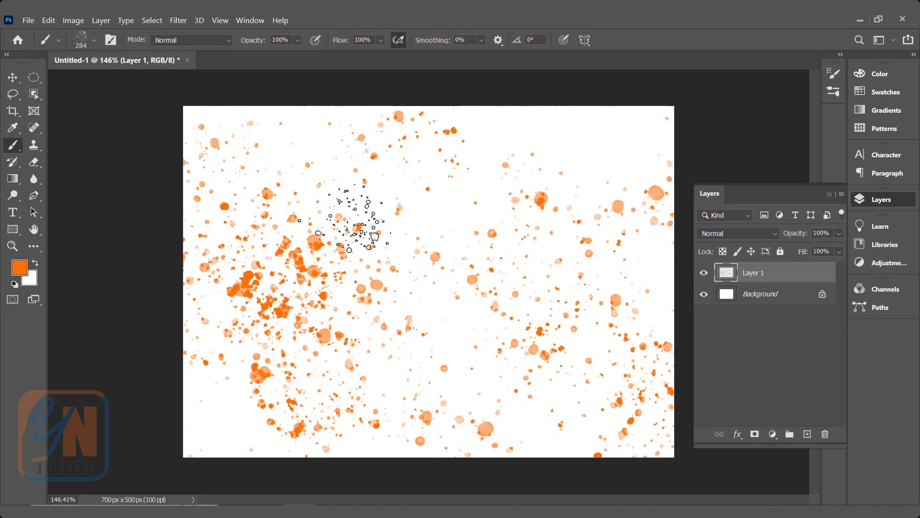
Step: Choose the Butterfly brush from the Special Effect Brushes group inside Legacy Brushes
{"action": "right_click", "coordinate": [359, 220]}
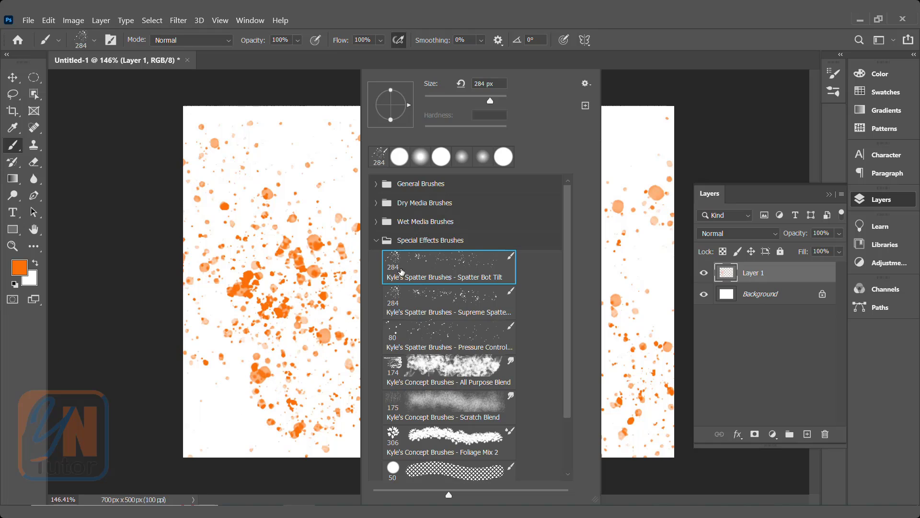
{"action": "left_click", "coordinate": [375, 241]}
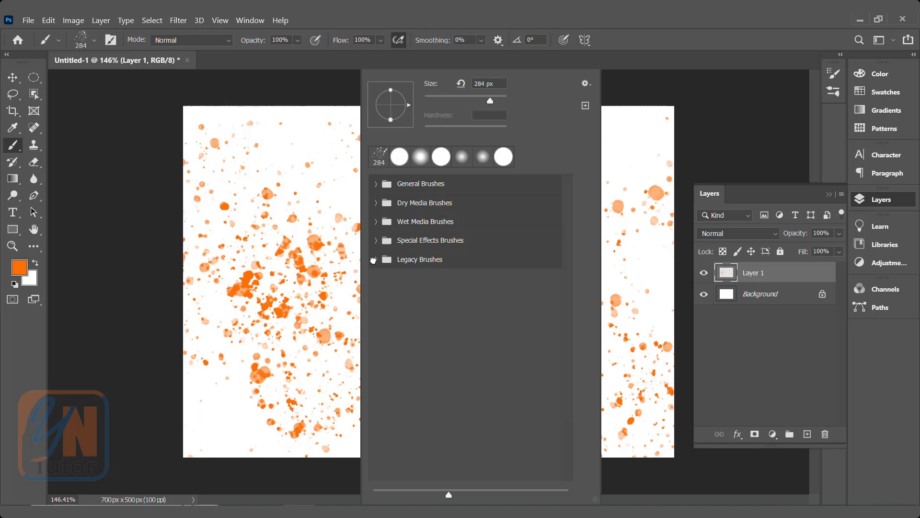
{"action": "left_click", "coordinate": [375, 259]}
{"action": "mouse_move", "coordinate": [568, 271]}
{"action": "left_mouse_down"}
{"action": "mouse_move", "coordinate": [567, 341]}
{"action": "mouse_move", "coordinate": [434, 328]}
{"action": "left_mouse_up"}
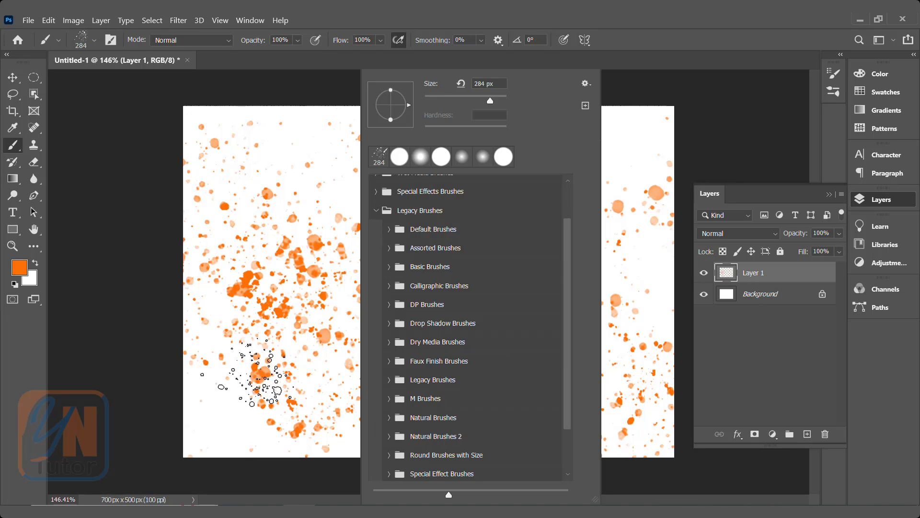
{"action": "scroll", "coordinate": [525, 356], "scroll_direction": "down", "scroll_amount": 1}
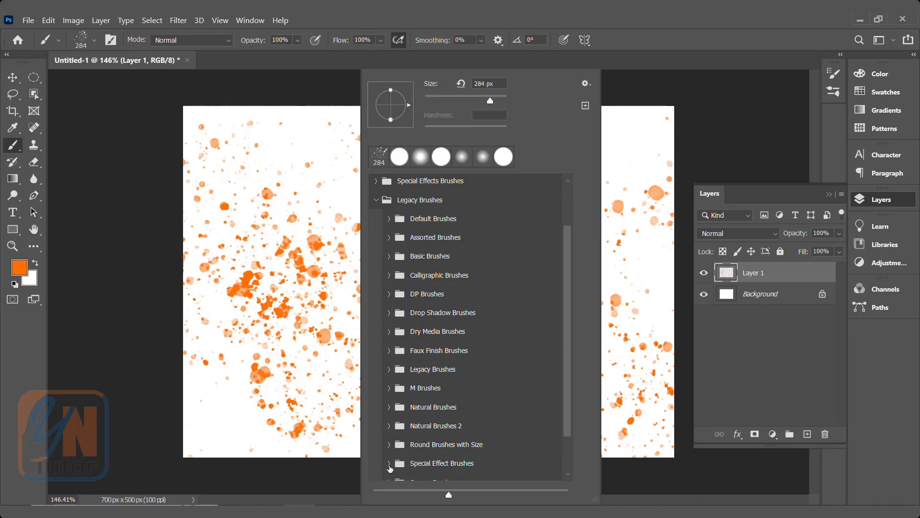
{"action": "left_click", "coordinate": [389, 463]}
{"action": "scroll", "coordinate": [459, 405], "scroll_direction": "down", "scroll_amount": 10}
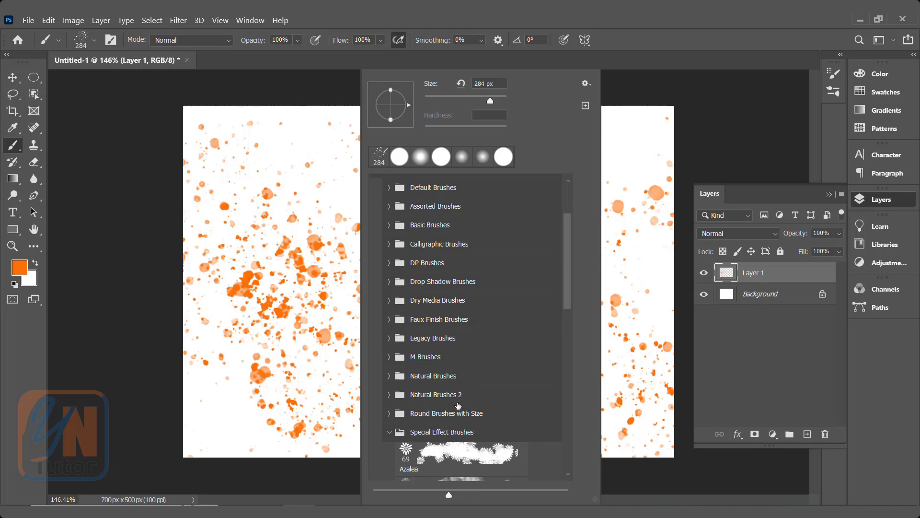
{"action": "scroll", "coordinate": [463, 397], "scroll_direction": "down", "scroll_amount": 5}
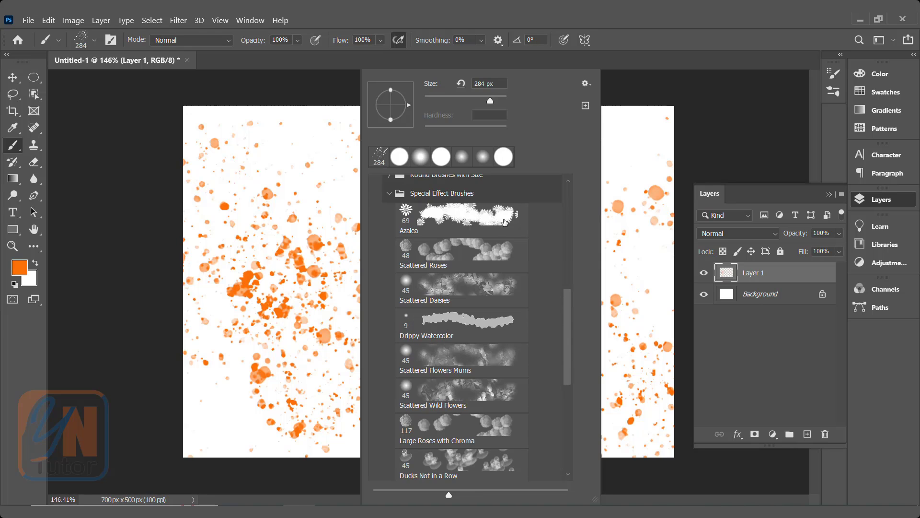
{"action": "left_click_drag", "start_coordinate": [566, 334], "coordinate": [569, 414]}
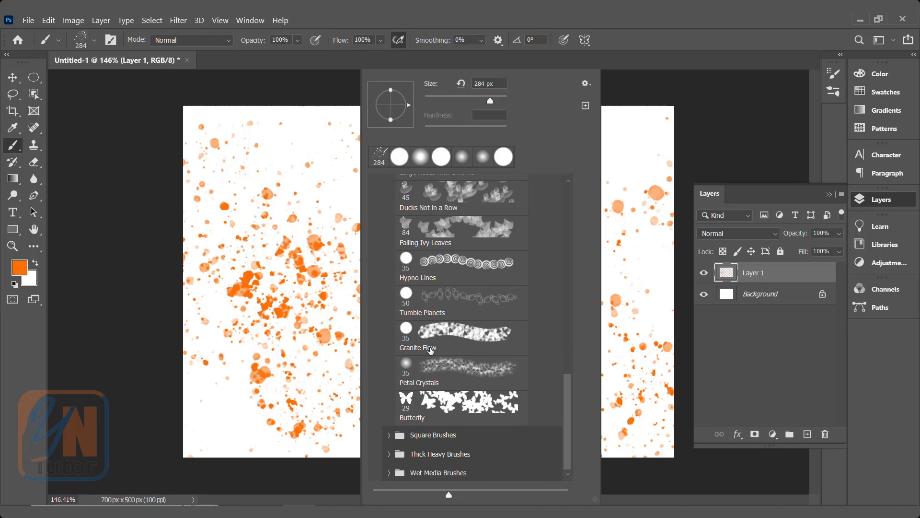
{"action": "left_click", "coordinate": [439, 403]}
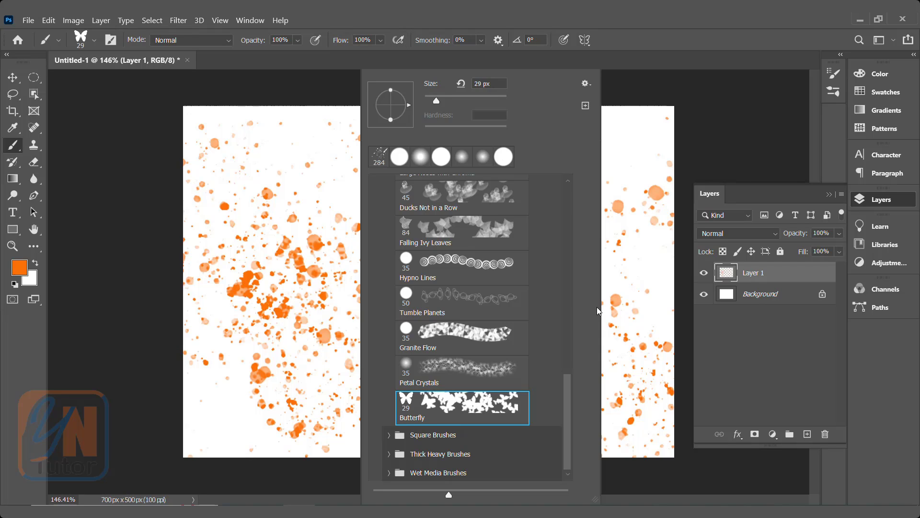
Step: Add a new layer, delete the spatter-painted Layer 1, and make the new layer active
{"action": "left_click", "coordinate": [807, 434]}
{"action": "left_click", "coordinate": [807, 434]}
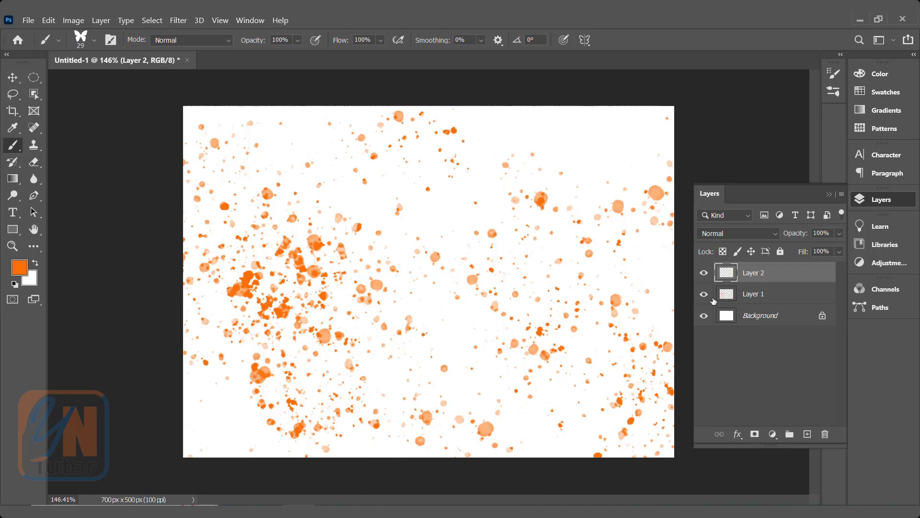
{"action": "left_click_drag", "start_coordinate": [798, 294], "coordinate": [826, 434]}
{"action": "left_click", "coordinate": [786, 277]}
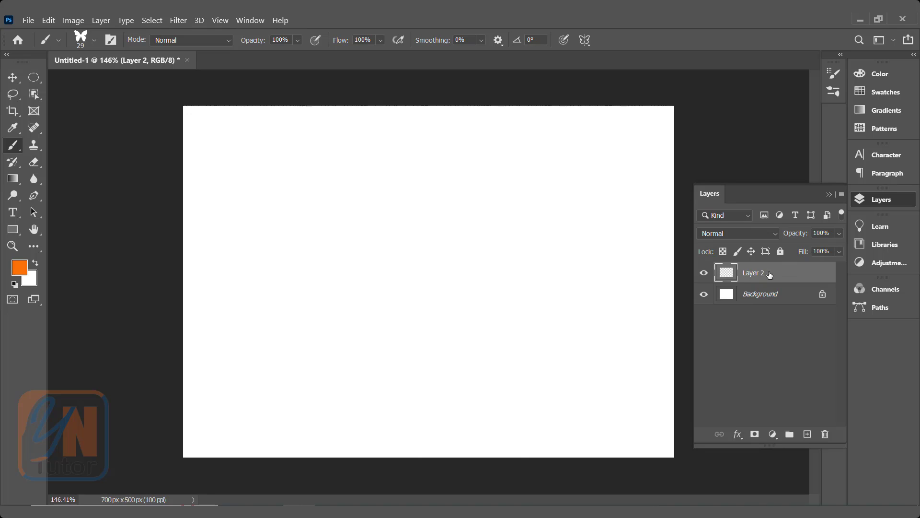
Step: Paint a diagonal butterfly stroke at 29 px, and a second curved one on the canvas's right half at 21 px
{"action": "mouse_move", "coordinate": [254, 169]}
{"action": "left_mouse_down"}
{"action": "mouse_move", "coordinate": [399, 293]}
{"action": "mouse_move", "coordinate": [445, 313]}
{"action": "mouse_move", "coordinate": [535, 303]}
{"action": "left_mouse_up"}
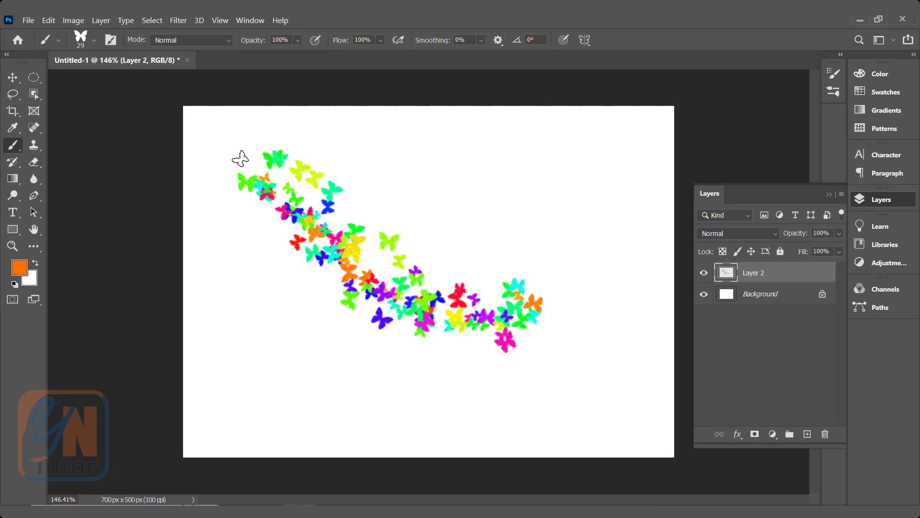
{"action": "left_click", "coordinate": [94, 41]}
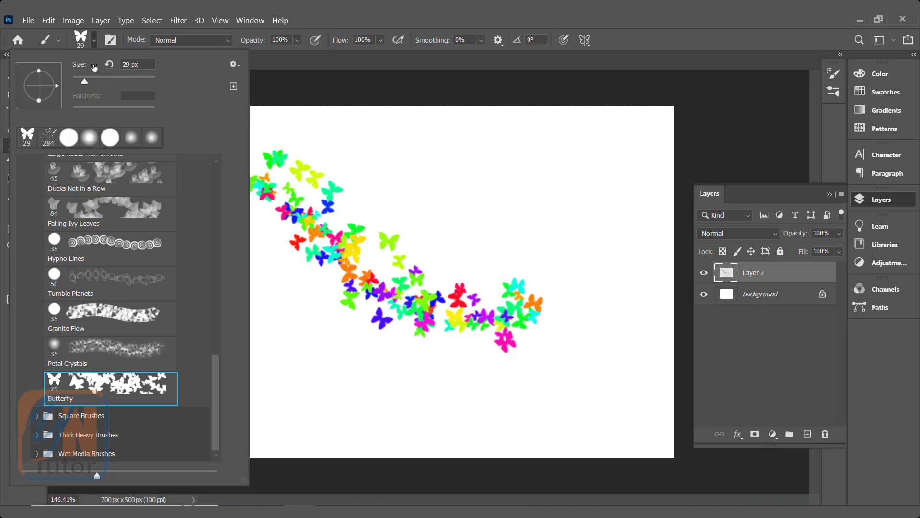
{"action": "left_click_drag", "start_coordinate": [83, 84], "coordinate": [81, 87]}
{"action": "mouse_move", "coordinate": [413, 143]}
{"action": "left_mouse_down"}
{"action": "mouse_move", "coordinate": [485, 214]}
{"action": "mouse_move", "coordinate": [609, 252]}
{"action": "mouse_move", "coordinate": [629, 320]}
{"action": "mouse_move", "coordinate": [605, 386]}
{"action": "left_mouse_up"}
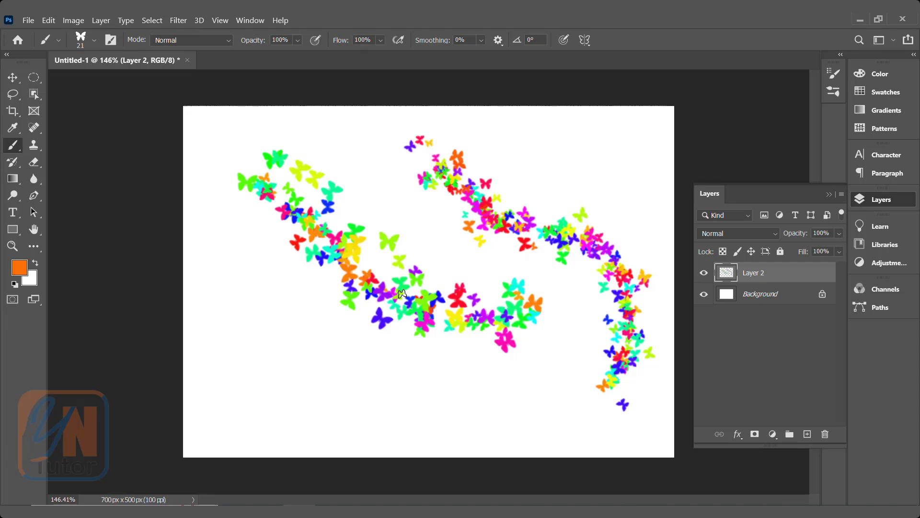
Step: In the Brush Settings, turn off Shape Dynamics to paint a butterfly stroke across the lower canvas, and turn it back on
{"action": "left_click", "coordinate": [253, 22]}
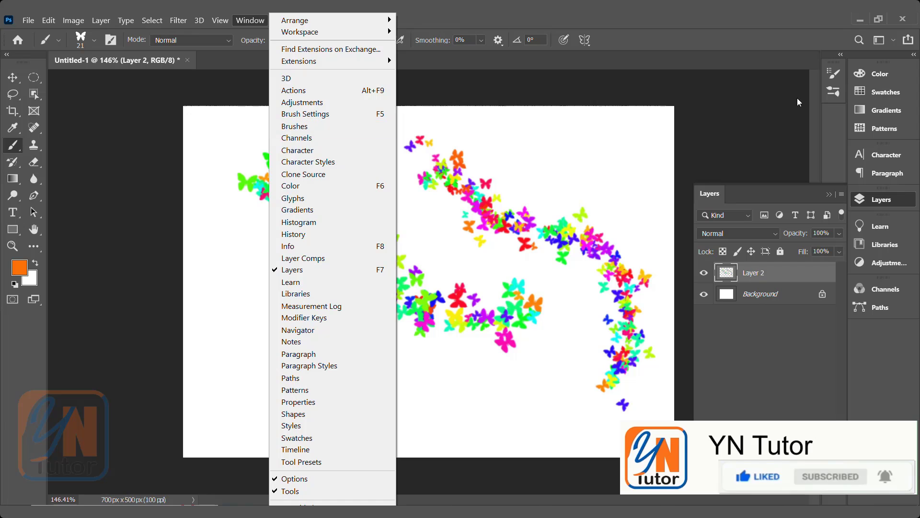
{"action": "left_click", "coordinate": [314, 119]}
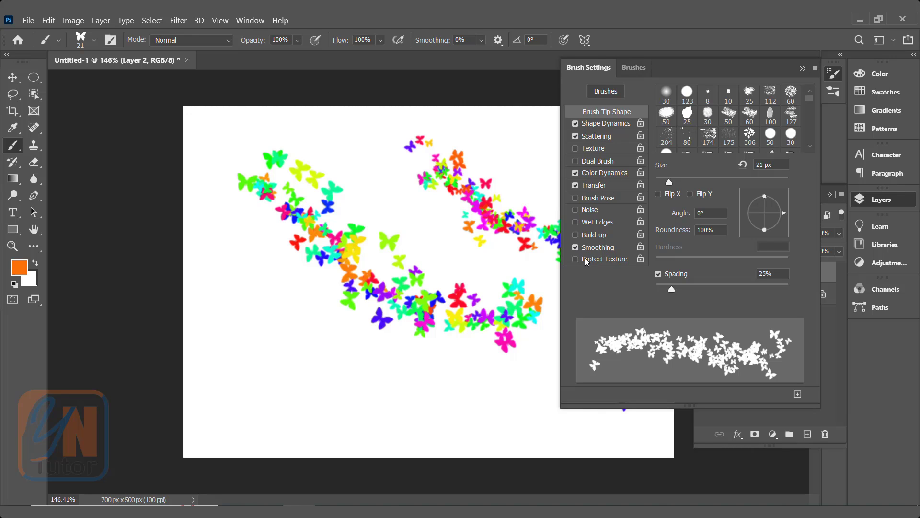
{"action": "left_click", "coordinate": [594, 124]}
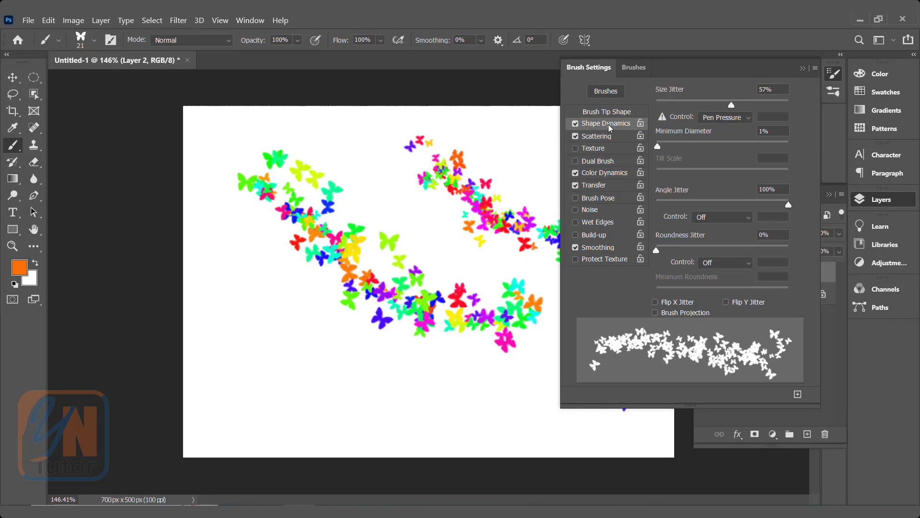
{"action": "left_click", "coordinate": [575, 124]}
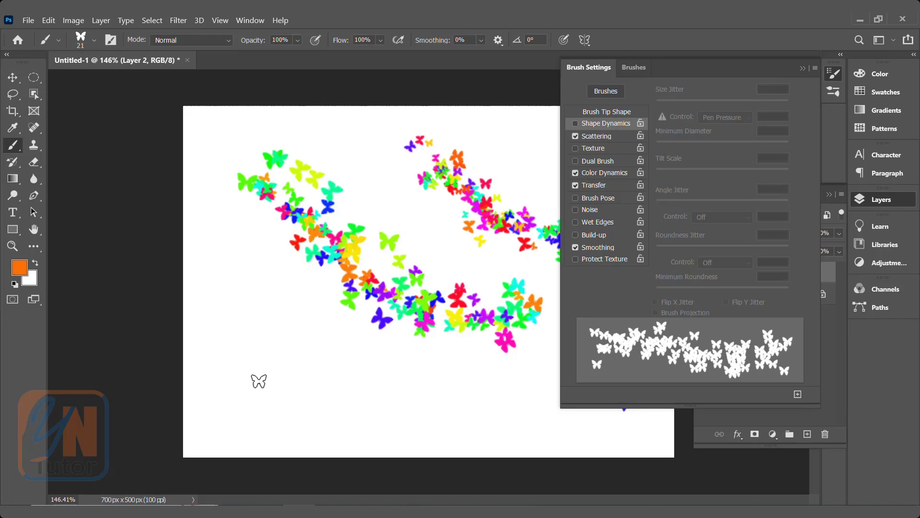
{"action": "left_click_drag", "start_coordinate": [257, 377], "coordinate": [498, 389]}
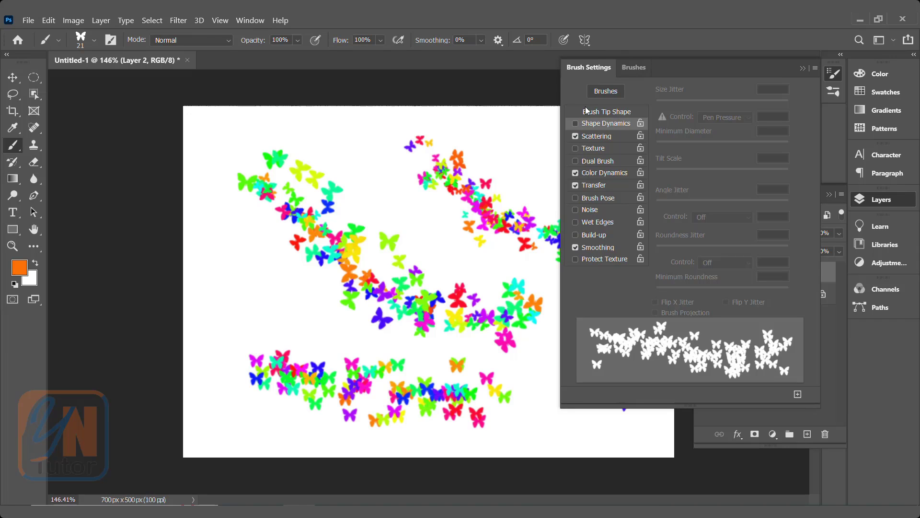
{"action": "left_click", "coordinate": [575, 124]}
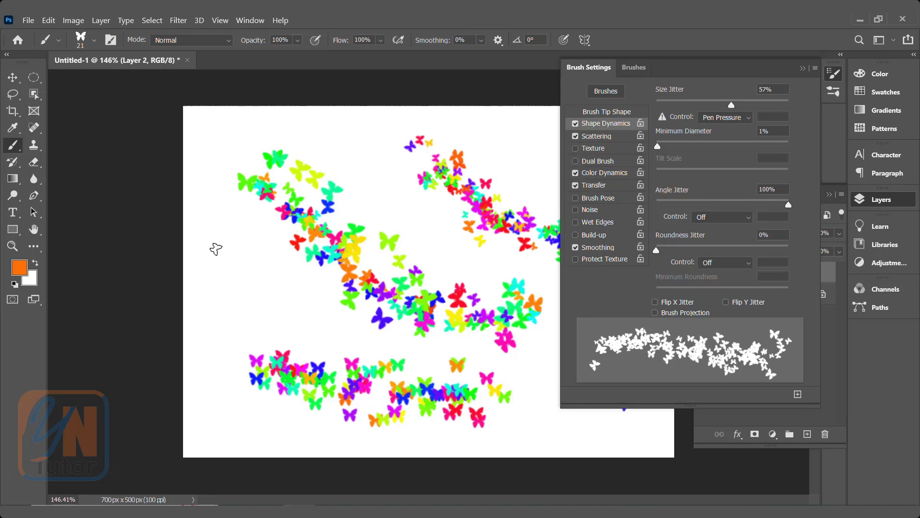
Step: Paint a short butterfly stroke on the canvas's left side, undo all the strokes, and paint one diagonal stroke down the canvas
{"action": "mouse_move", "coordinate": [215, 249]}
{"action": "left_mouse_down"}
{"action": "mouse_move", "coordinate": [247, 288]}
{"action": "mouse_move", "coordinate": [311, 314]}
{"action": "left_mouse_up"}
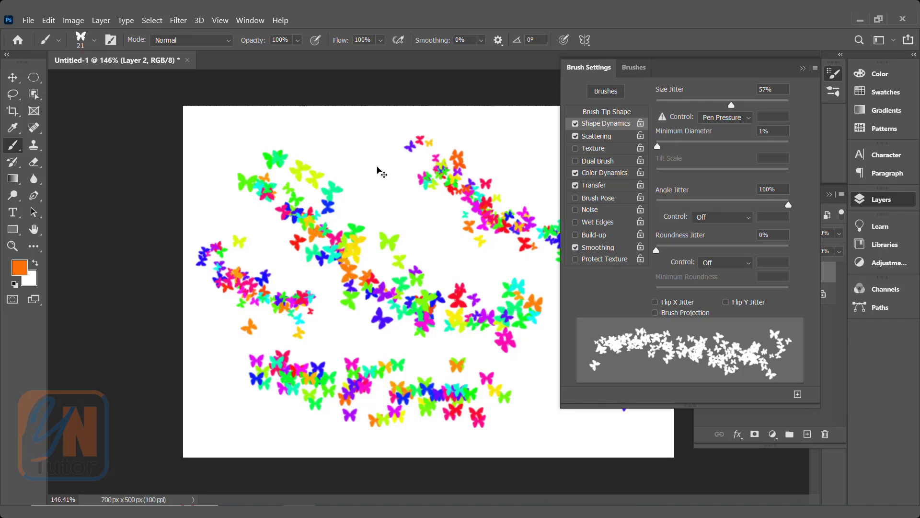
{"action": "key", "text": "ctrl+z"}
{"action": "key", "text": "ctrl+z"}
{"action": "key", "text": "ctrl+z"}
{"action": "mouse_move", "coordinate": [268, 167]}
{"action": "left_mouse_down"}
{"action": "mouse_move", "coordinate": [308, 192]}
{"action": "mouse_move", "coordinate": [468, 361]}
{"action": "left_mouse_up"}
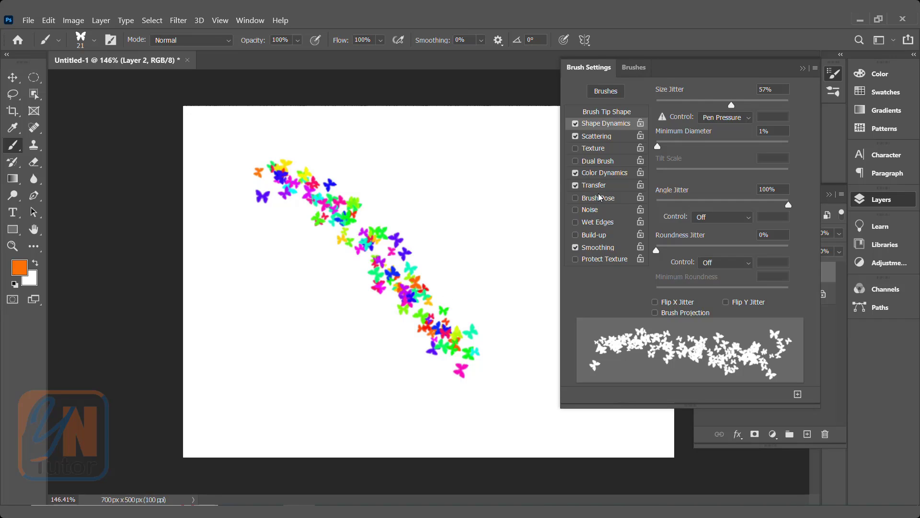
Step: Raise the brush's Scatter to 1000%, paint a test stroke on the lower left of the canvas, and undo both butterfly strokes
{"action": "left_click", "coordinate": [595, 136]}
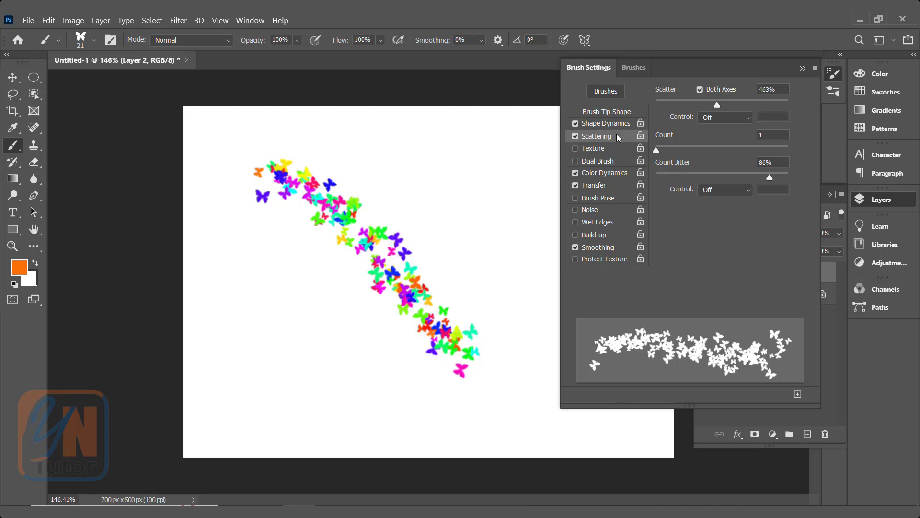
{"action": "left_click_drag", "start_coordinate": [717, 105], "coordinate": [742, 105]}
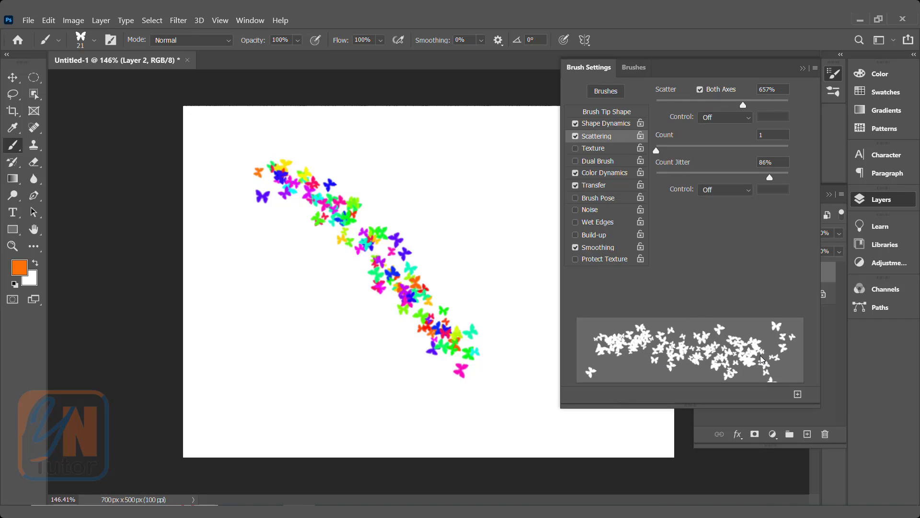
{"action": "left_click_drag", "start_coordinate": [751, 108], "coordinate": [791, 108]}
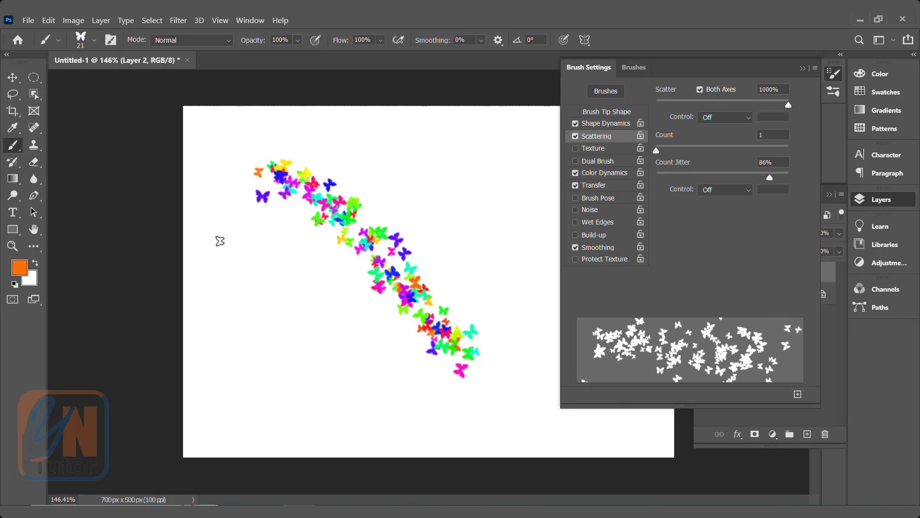
{"action": "left_click_drag", "start_coordinate": [228, 257], "coordinate": [369, 412]}
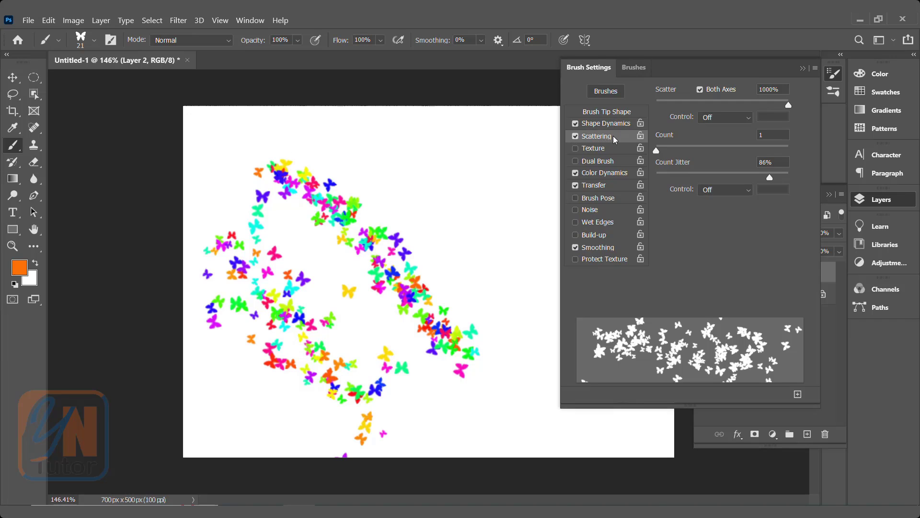
{"action": "key", "text": "ctrl+z"}
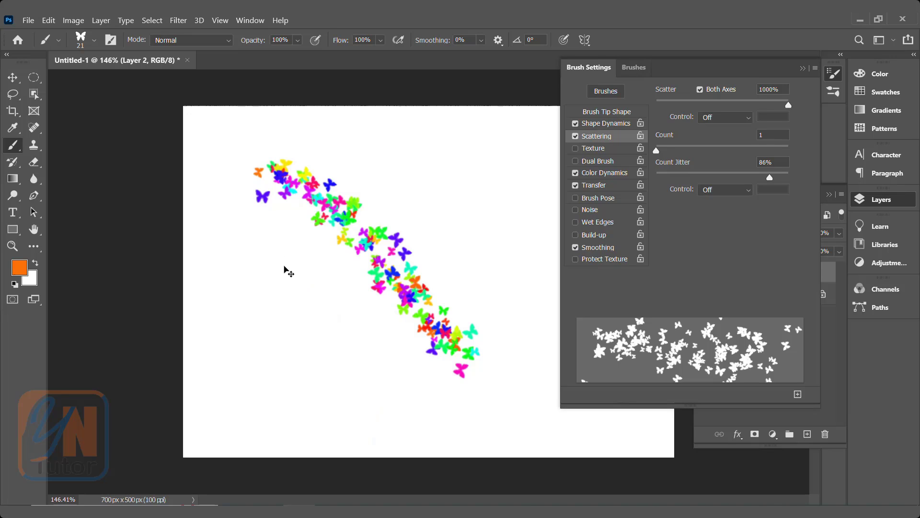
{"action": "key", "text": "ctrl+z"}
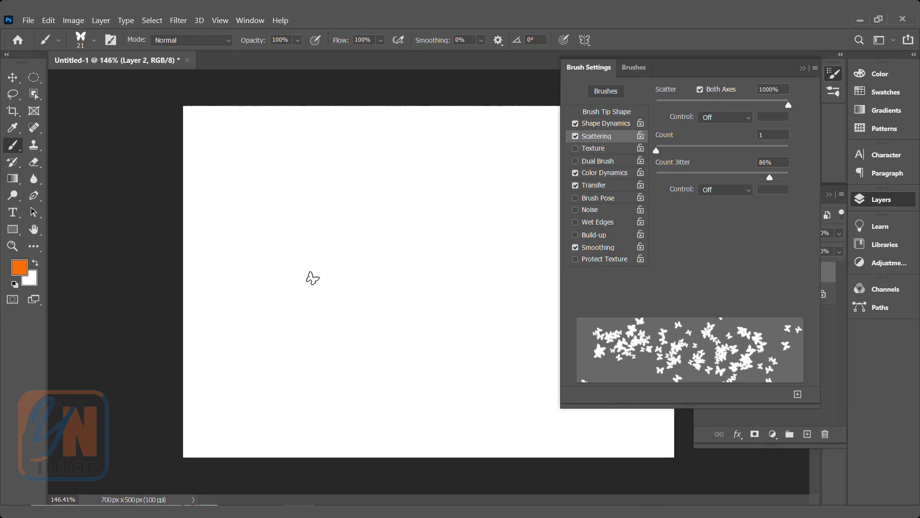
Step: In Color Dynamics, set the Hue Jitter to 0% and paint two diagonal butterfly strokes on the canvas
{"action": "left_click", "coordinate": [616, 173]}
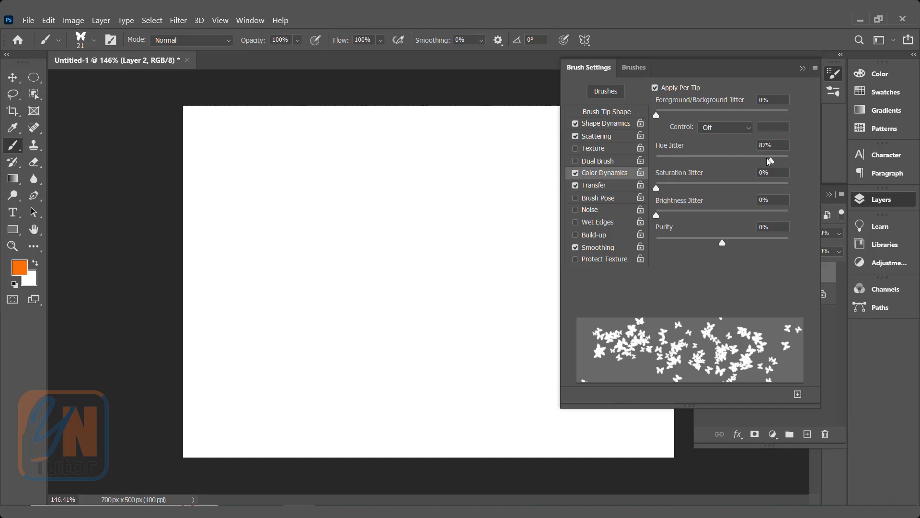
{"action": "left_click_drag", "start_coordinate": [771, 161], "coordinate": [656, 160]}
{"action": "mouse_move", "coordinate": [304, 191]}
{"action": "left_mouse_down"}
{"action": "mouse_move", "coordinate": [367, 234]}
{"action": "mouse_move", "coordinate": [496, 368]}
{"action": "left_mouse_up"}
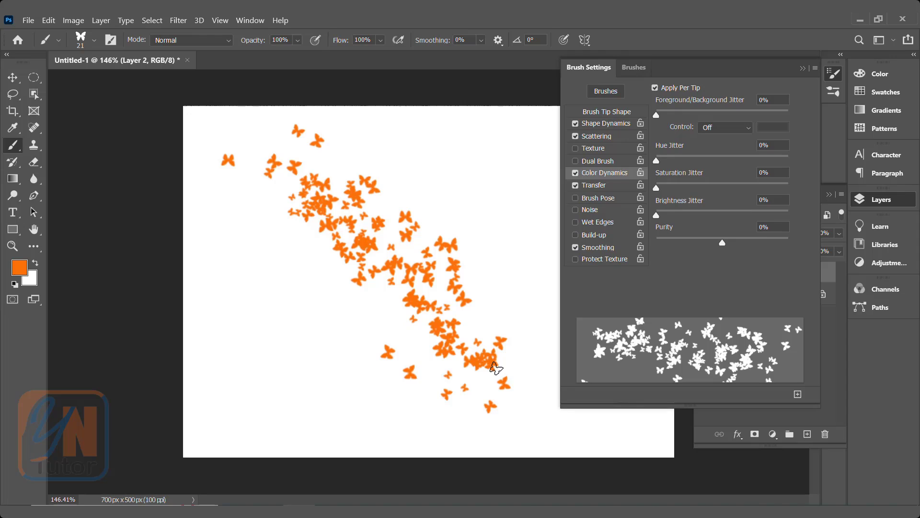
{"action": "left_click_drag", "start_coordinate": [242, 240], "coordinate": [345, 379]}
Step: Paint a butterfly stroke with Hue Jitter at 38%, and another across the orange ones with it at 85%
{"action": "left_click_drag", "start_coordinate": [658, 161], "coordinate": [707, 161]}
{"action": "mouse_move", "coordinate": [437, 148]}
{"action": "left_mouse_down"}
{"action": "mouse_move", "coordinate": [495, 224]}
{"action": "mouse_move", "coordinate": [501, 284]}
{"action": "mouse_move", "coordinate": [522, 294]}
{"action": "left_mouse_up"}
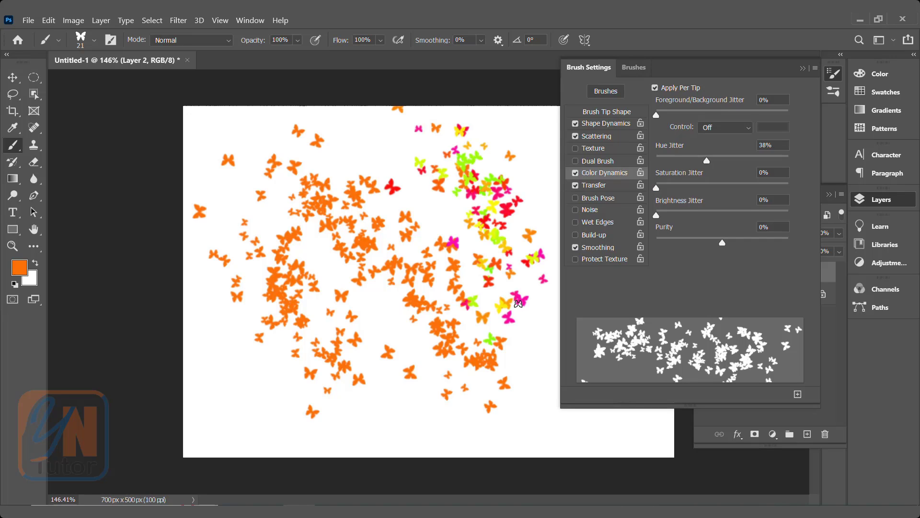
{"action": "left_click_drag", "start_coordinate": [706, 161], "coordinate": [768, 161]}
{"action": "mouse_move", "coordinate": [230, 183]}
{"action": "left_mouse_down"}
{"action": "mouse_move", "coordinate": [407, 354]}
{"action": "mouse_move", "coordinate": [474, 390]}
{"action": "left_mouse_up"}
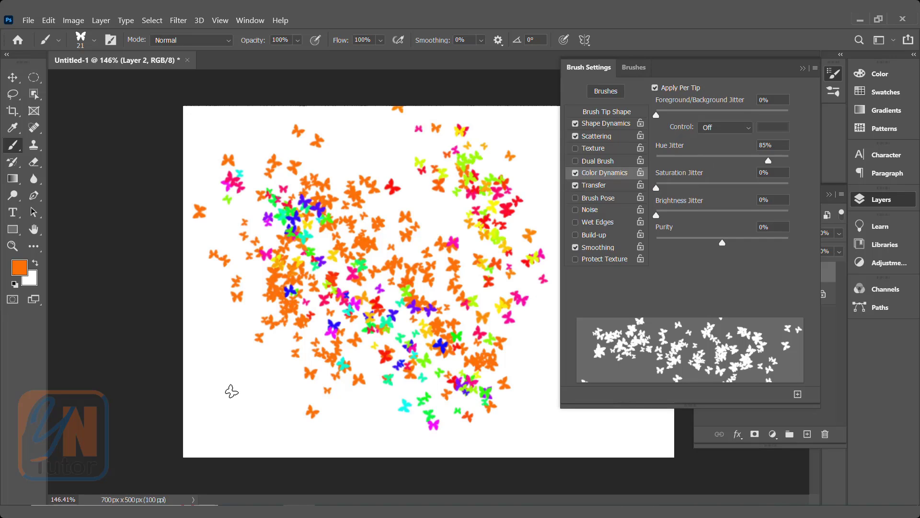
Step: Undo all the hue-jitter test strokes and close the Brush Settings
{"action": "key", "text": "ctrl+z"}
{"action": "key", "text": "ctrl+z"}
{"action": "key", "text": "ctrl+z"}
{"action": "key", "text": "ctrl+z"}
{"action": "key", "text": "ctrl+z"}
{"action": "key", "text": "ctrl+z"}
{"action": "key", "text": "ctrl+z"}
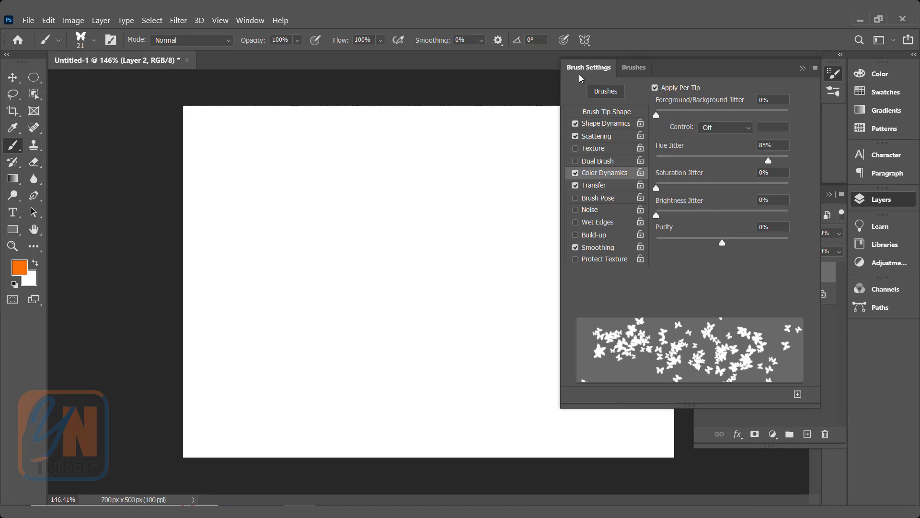
{"action": "left_click", "coordinate": [598, 68]}
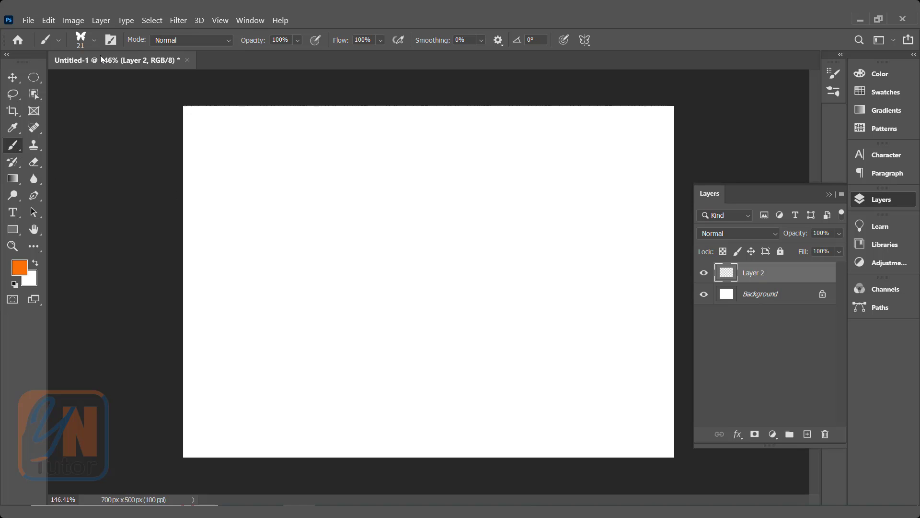
Step: Choose the Soft Round brush from the General Brushes group
{"action": "left_click", "coordinate": [94, 40]}
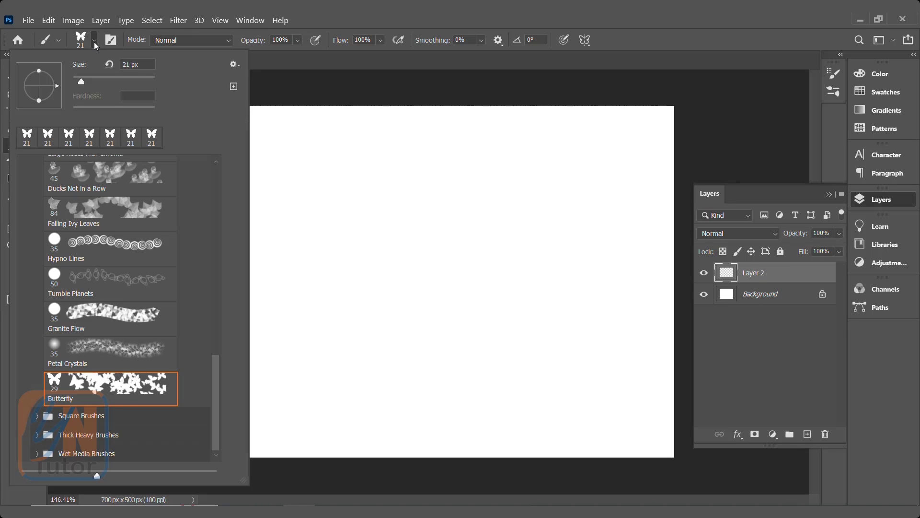
{"action": "left_click_drag", "start_coordinate": [217, 388], "coordinate": [231, 178]}
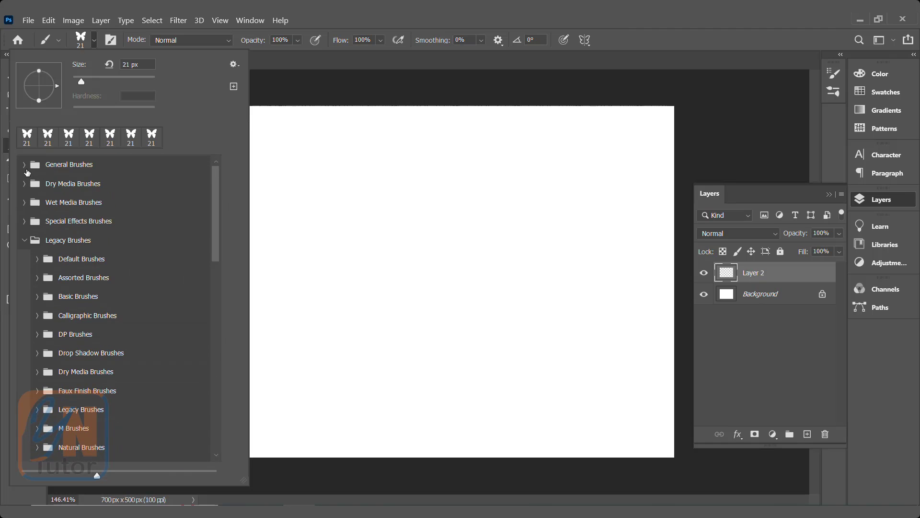
{"action": "left_click", "coordinate": [24, 165]}
{"action": "left_click", "coordinate": [120, 186]}
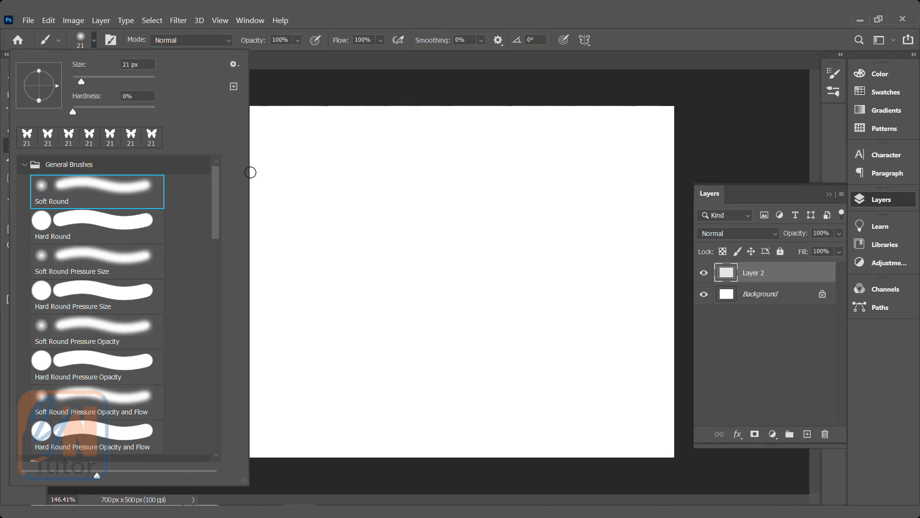
{"action": "left_click", "coordinate": [421, 58]}
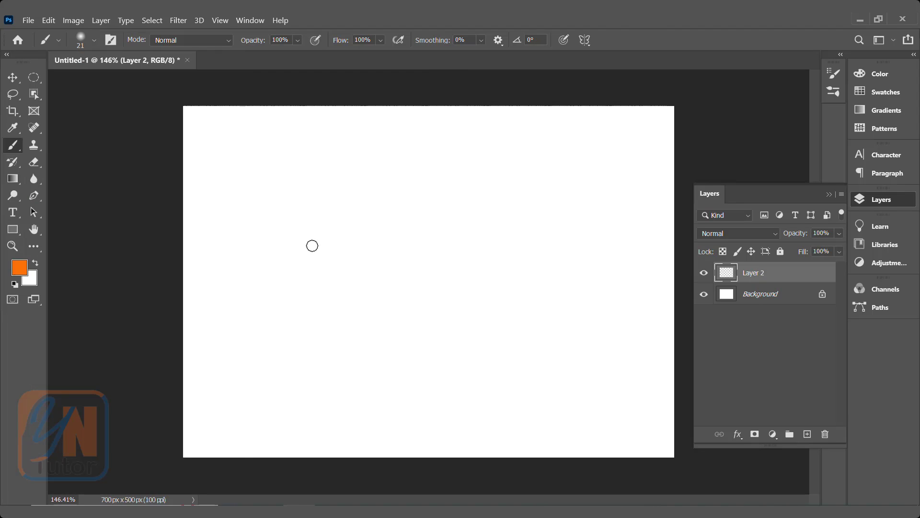
Step: Enlarge the soft brush to 80 px
{"action": "key", "text": "bracketright"}
{"action": "key", "text": "bracketright"}
{"action": "key", "text": "bracketright"}
{"action": "key", "text": "bracketright"}
{"action": "key", "text": "bracketright"}
{"action": "key", "text": "bracketright"}
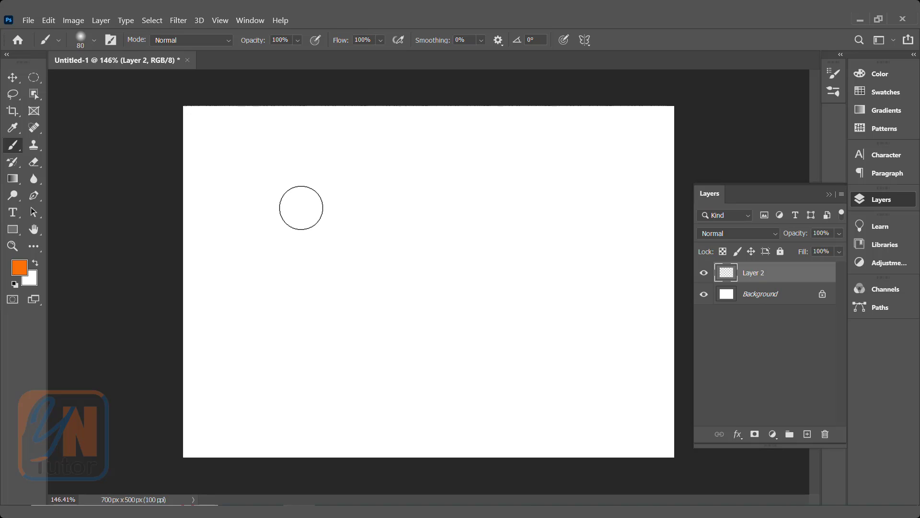
Step: Draw a circular selection on the canvas's left half with the Elliptical Marquee tool, and add a second one on the right half
{"action": "right_click", "coordinate": [34, 77]}
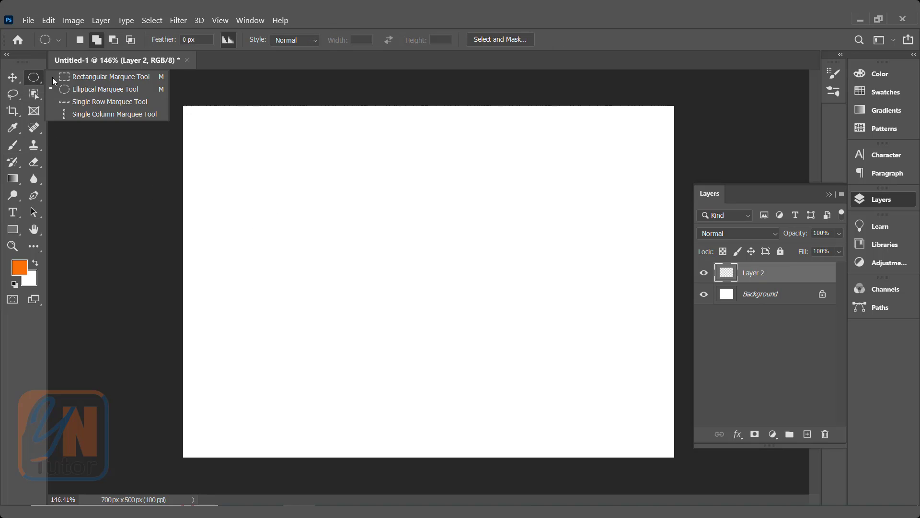
{"action": "left_click", "coordinate": [102, 91]}
{"action": "left_click_drag", "start_coordinate": [249, 164], "coordinate": [373, 335]}
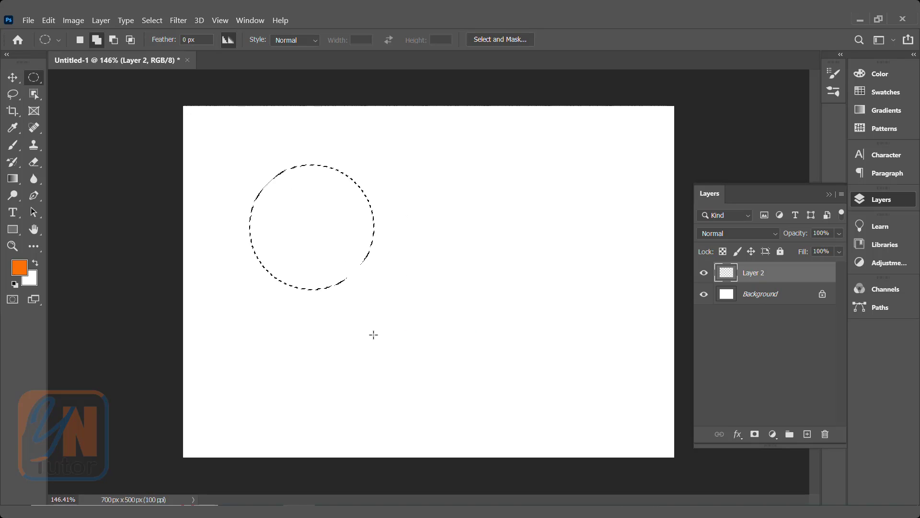
{"action": "left_click", "coordinate": [97, 44]}
{"action": "left_click_drag", "start_coordinate": [514, 176], "coordinate": [642, 311]}
Step: With the Brush tool at 100% opacity, paint orange along the lower-left inside edge of the left circle, and undo it
{"action": "left_click", "coordinate": [13, 144]}
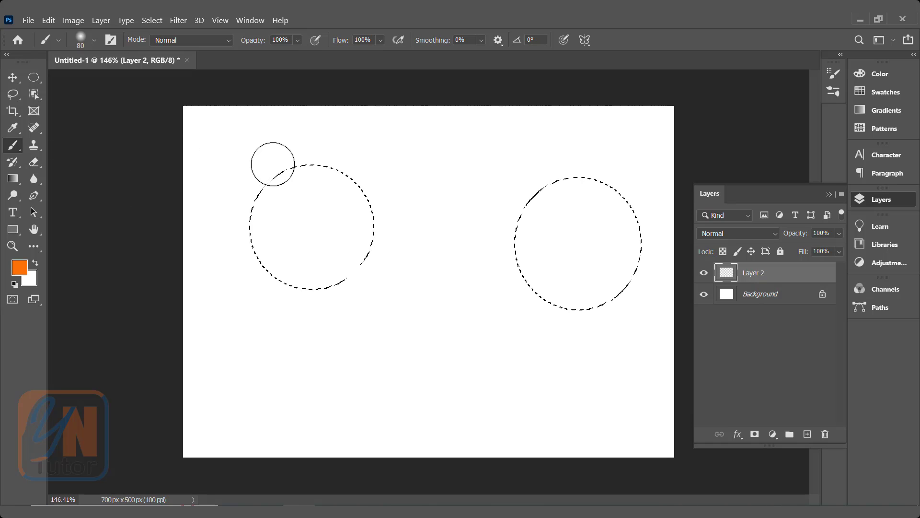
{"action": "mouse_move", "coordinate": [251, 208]}
{"action": "left_mouse_down"}
{"action": "mouse_move", "coordinate": [257, 252]}
{"action": "mouse_move", "coordinate": [282, 305]}
{"action": "mouse_move", "coordinate": [325, 316]}
{"action": "mouse_move", "coordinate": [376, 283]}
{"action": "left_mouse_up"}
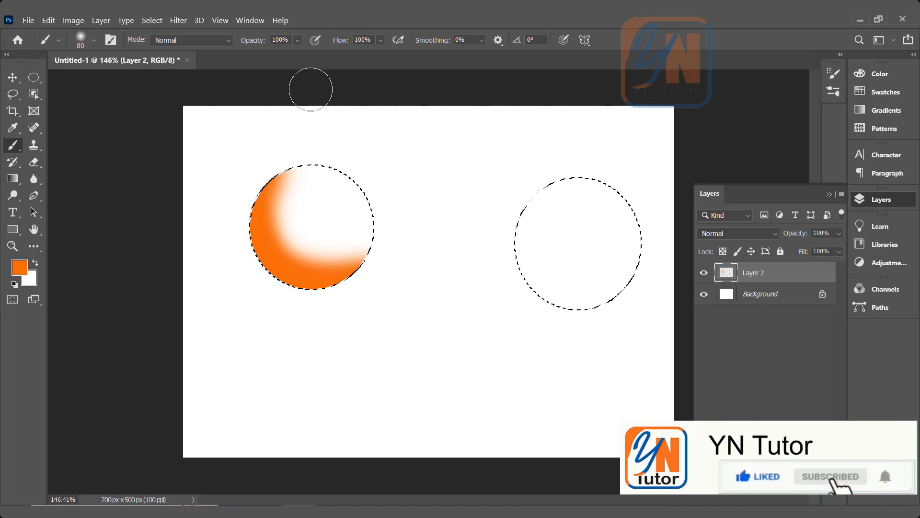
{"action": "key", "text": "ctrl+z"}
Step: Lower the brush opacity to 33% and shade the left circle in orange, building up darker tones along its lower-left edge
{"action": "left_click", "coordinate": [298, 40]}
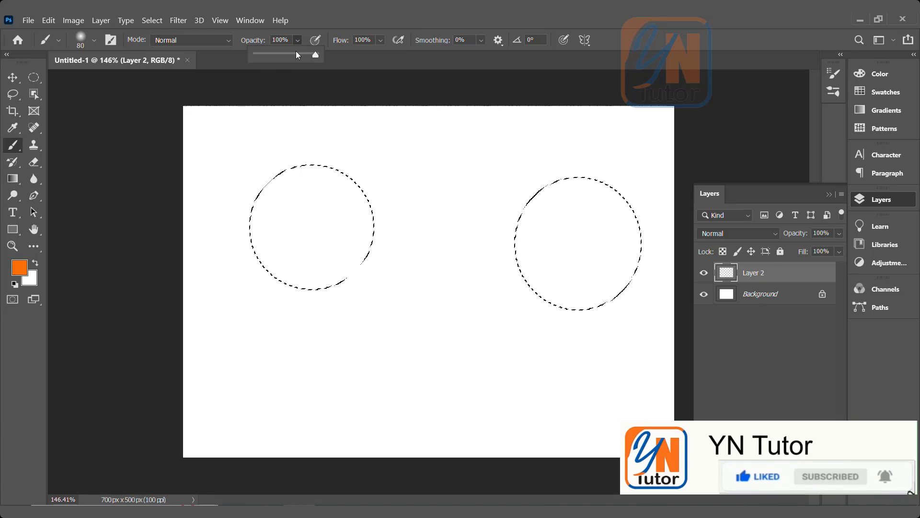
{"action": "left_click_drag", "start_coordinate": [283, 65], "coordinate": [276, 68]}
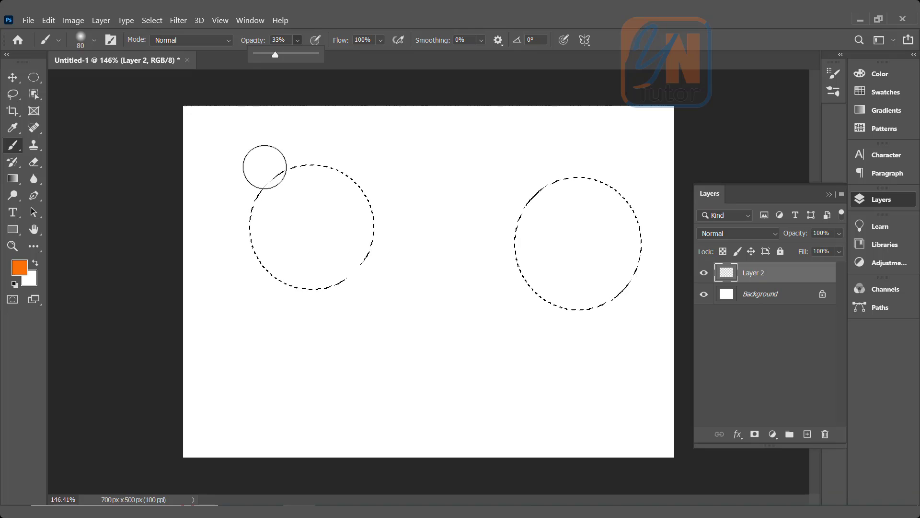
{"action": "mouse_move", "coordinate": [266, 167]}
{"action": "left_mouse_down"}
{"action": "mouse_move", "coordinate": [263, 247]}
{"action": "mouse_move", "coordinate": [290, 288]}
{"action": "mouse_move", "coordinate": [338, 301]}
{"action": "mouse_move", "coordinate": [368, 197]}
{"action": "left_mouse_up"}
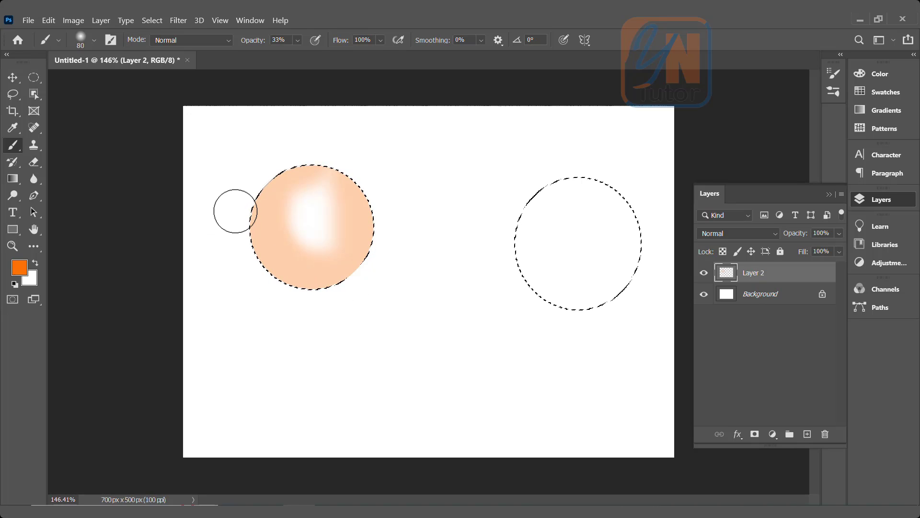
{"action": "mouse_move", "coordinate": [251, 229]}
{"action": "left_mouse_down"}
{"action": "mouse_move", "coordinate": [314, 310]}
{"action": "mouse_move", "coordinate": [249, 261]}
{"action": "mouse_move", "coordinate": [220, 165]}
{"action": "left_mouse_up"}
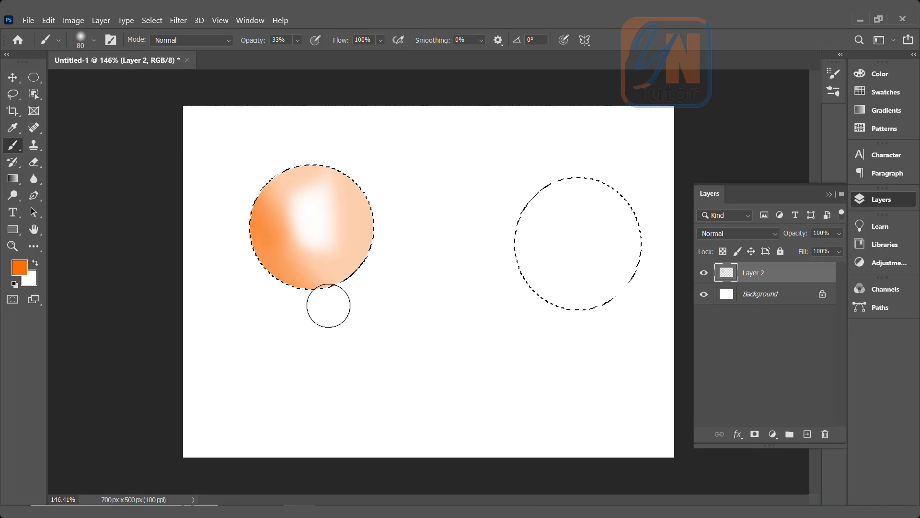
{"action": "left_click", "coordinate": [269, 211]}
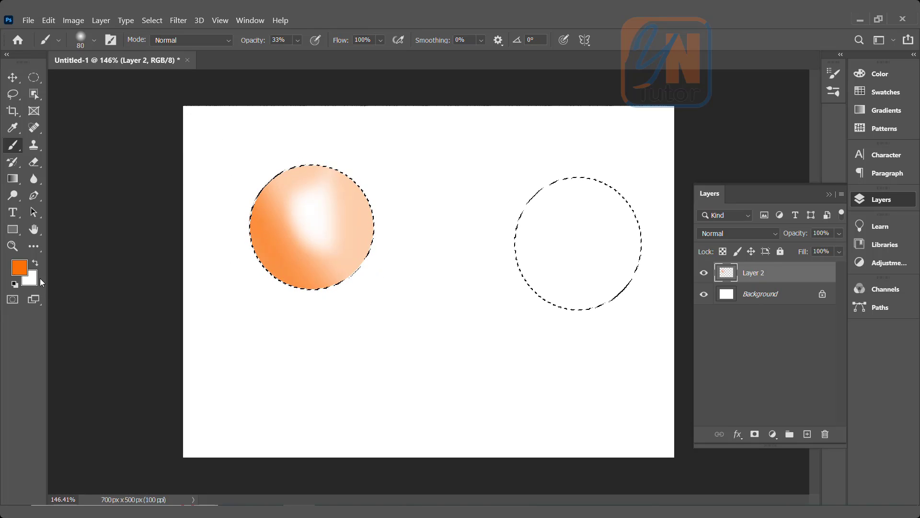
Step: Change the foreground color to bright green and paint over the lower part of the left circle
{"action": "left_click", "coordinate": [21, 272]}
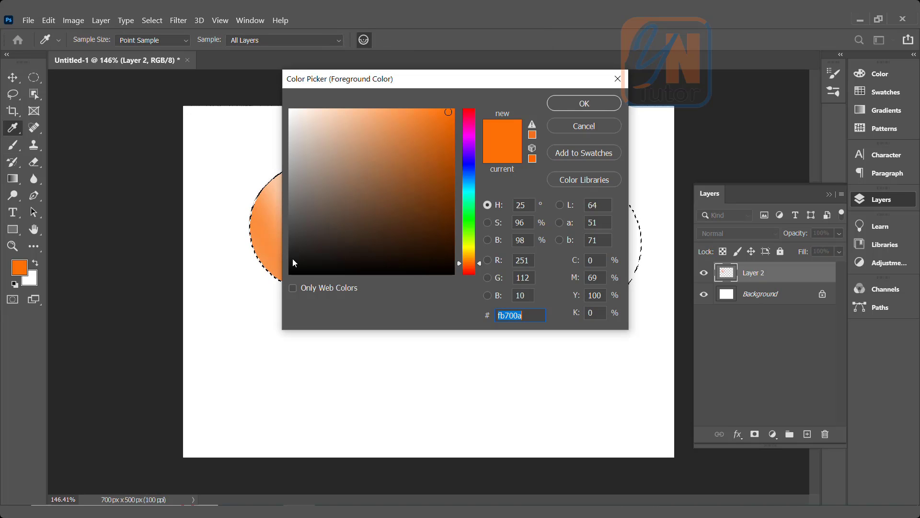
{"action": "left_click", "coordinate": [472, 221]}
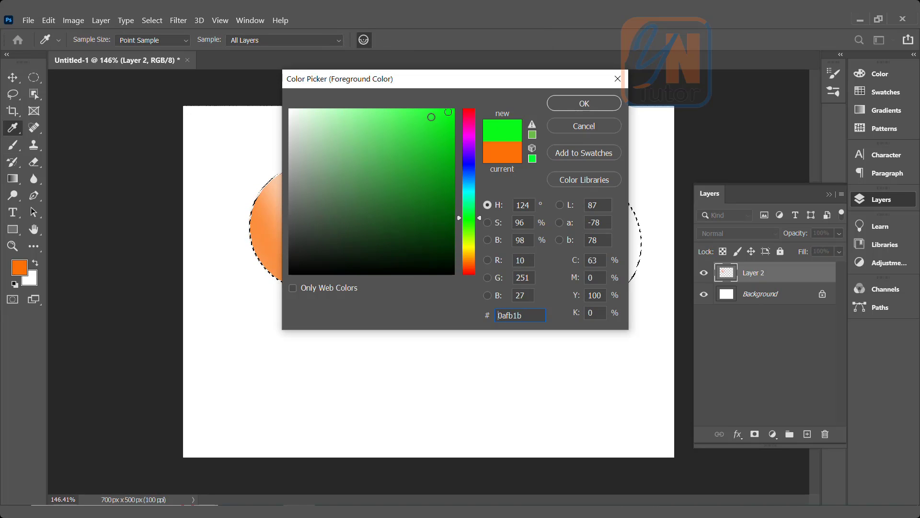
{"action": "left_click", "coordinate": [582, 103]}
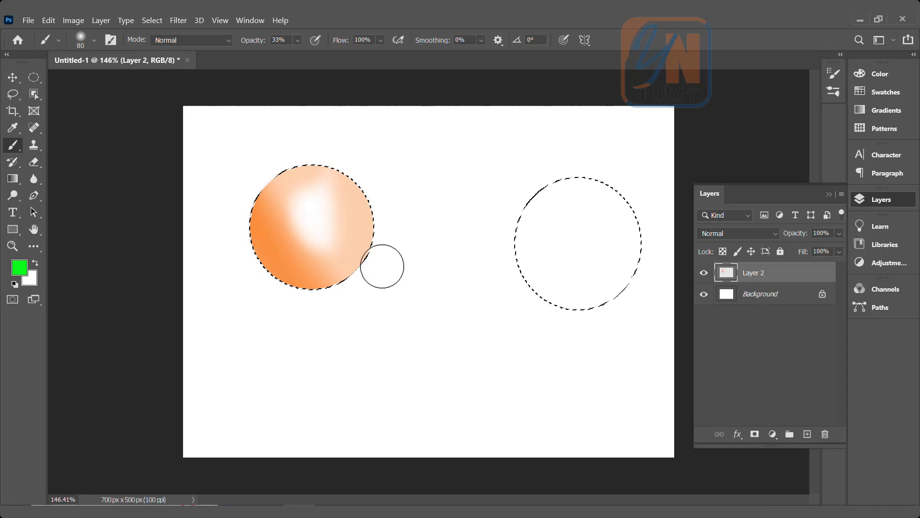
{"action": "left_click_drag", "start_coordinate": [376, 238], "coordinate": [333, 270]}
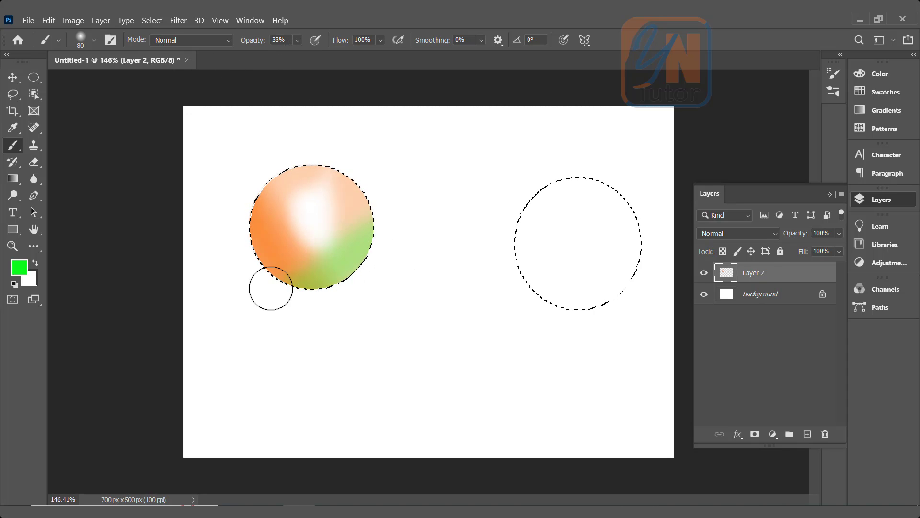
{"action": "left_click_drag", "start_coordinate": [279, 291], "coordinate": [405, 226]}
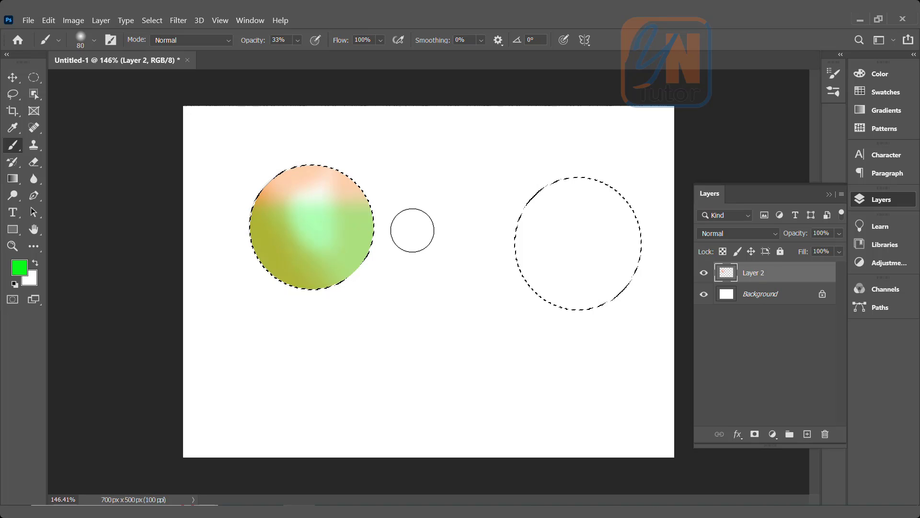
Step: Set the brush opacity to 66%, shade the right circle in green around a white center, and remove that green paint
{"action": "key", "text": "6"}
{"action": "key", "text": "6"}
{"action": "mouse_move", "coordinate": [270, 256]}
{"action": "left_mouse_down"}
{"action": "mouse_move", "coordinate": [337, 254]}
{"action": "mouse_move", "coordinate": [300, 254]}
{"action": "mouse_move", "coordinate": [273, 237]}
{"action": "mouse_move", "coordinate": [291, 253]}
{"action": "left_mouse_up"}
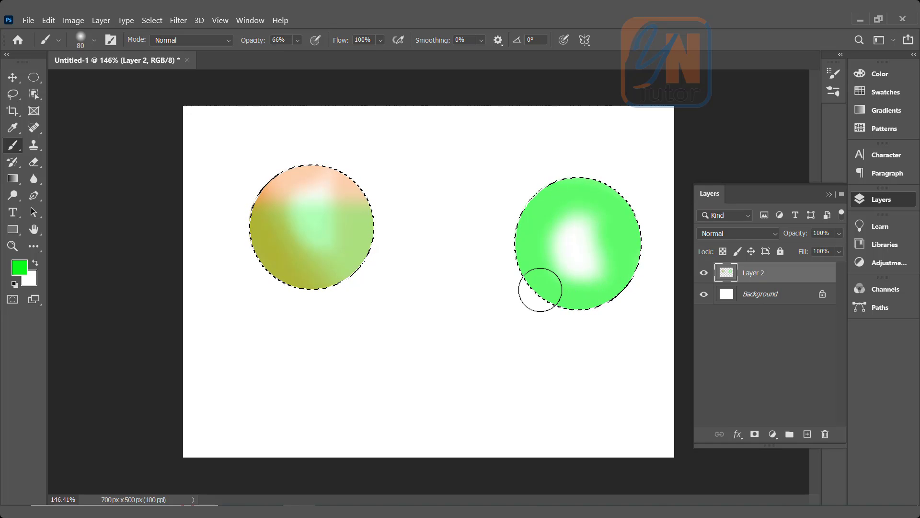
{"action": "key", "text": "Delete"}
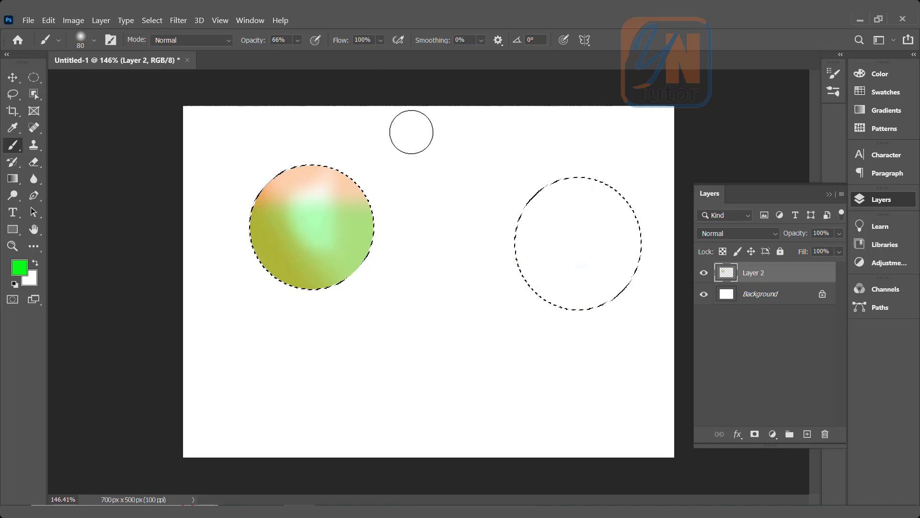
Step: Lower the brush flow to 35%, paint a ring of overlapping green strokes on the blank canvas, and undo it
{"action": "left_click_drag", "start_coordinate": [381, 39], "coordinate": [361, 81]}
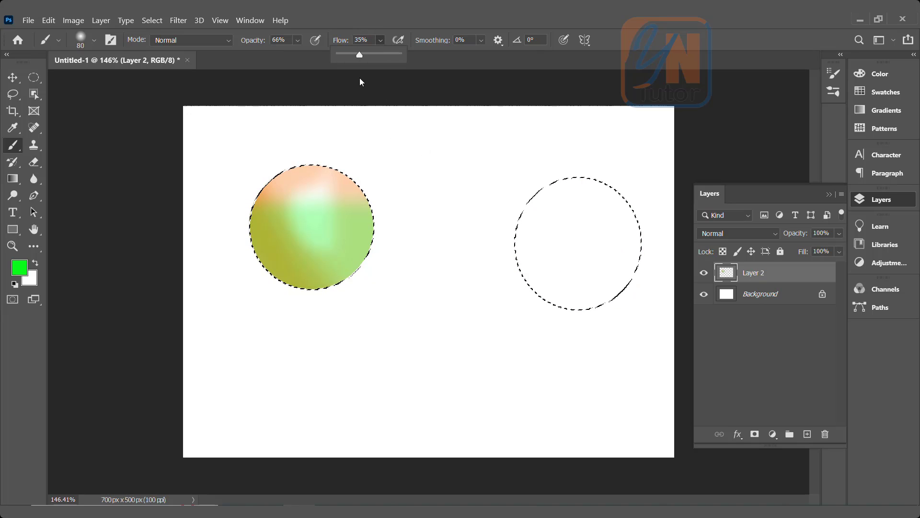
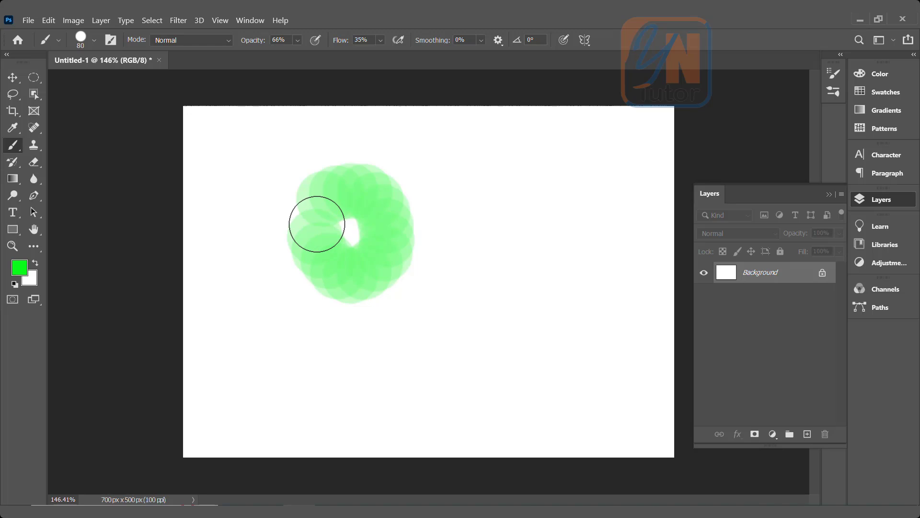
{"action": "key", "text": "ctrl+z"}
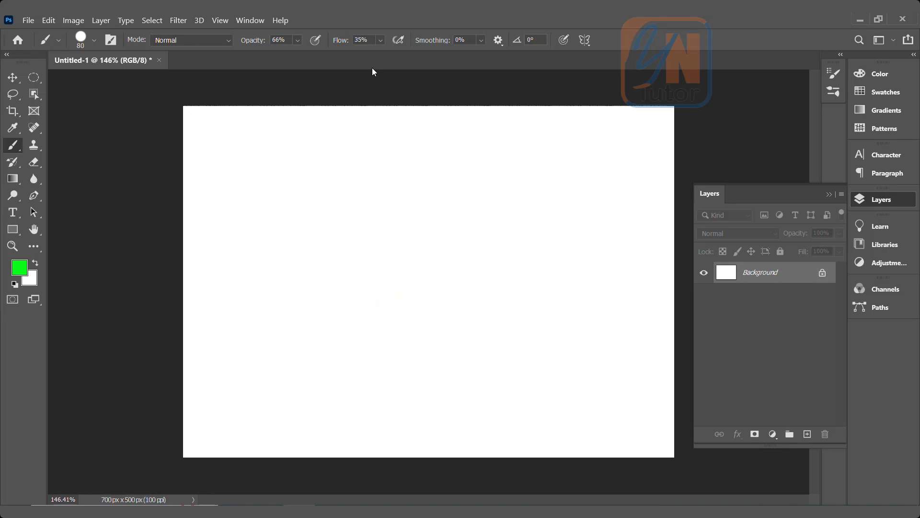
Step: Set both the brush flow and the brush opacity to 100%
{"action": "left_click", "coordinate": [365, 40]}
{"action": "type", "text": "100"}
{"action": "left_click", "coordinate": [281, 40]}
{"action": "type", "text": "1"}
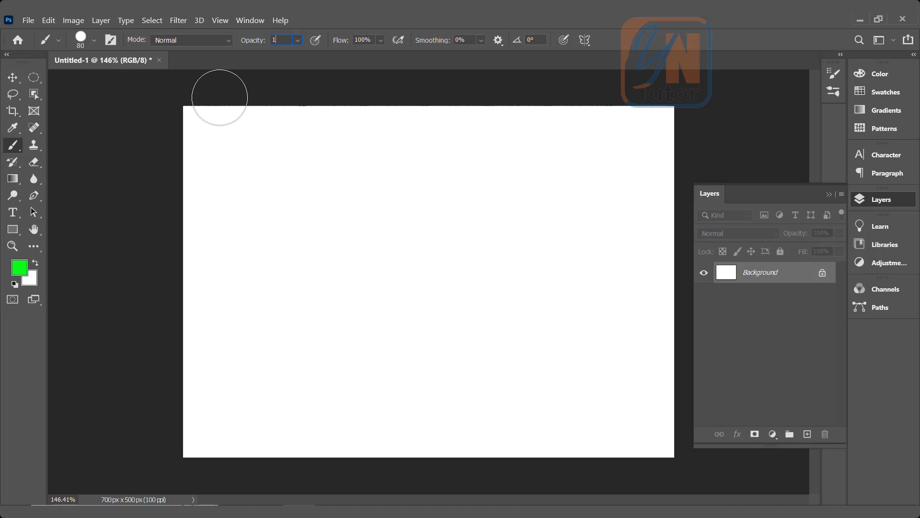
{"action": "type", "text": "00"}
Step: Paint a solid green blob directly on the Background layer and undo it
{"action": "mouse_move", "coordinate": [349, 234]}
{"action": "left_mouse_down"}
{"action": "mouse_move", "coordinate": [409, 252]}
{"action": "mouse_move", "coordinate": [354, 308]}
{"action": "mouse_move", "coordinate": [345, 225]}
{"action": "mouse_move", "coordinate": [345, 278]}
{"action": "mouse_move", "coordinate": [321, 272]}
{"action": "mouse_move", "coordinate": [319, 297]}
{"action": "left_mouse_up"}
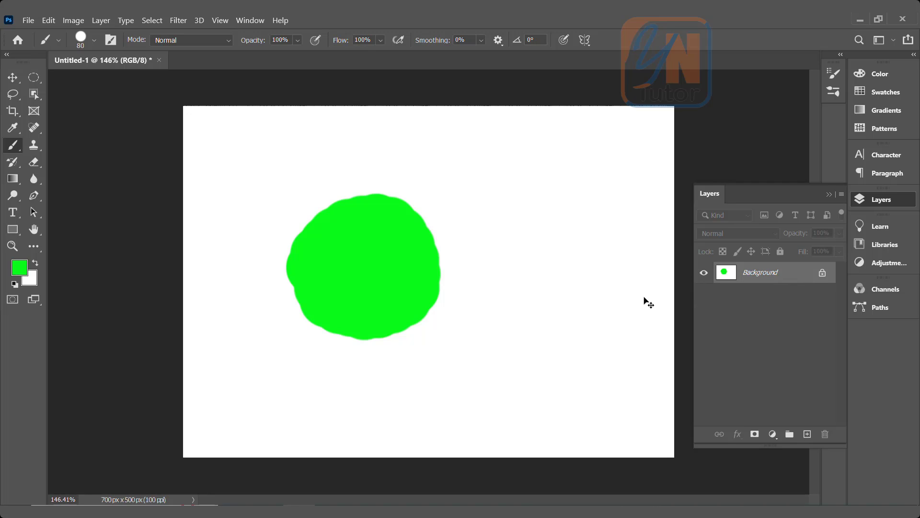
{"action": "key", "text": "ctrl+z"}
Step: Add a new layer above the Background and paint a filled, roughly round green blob on it, slightly left of the canvas center
{"action": "left_click", "coordinate": [807, 433]}
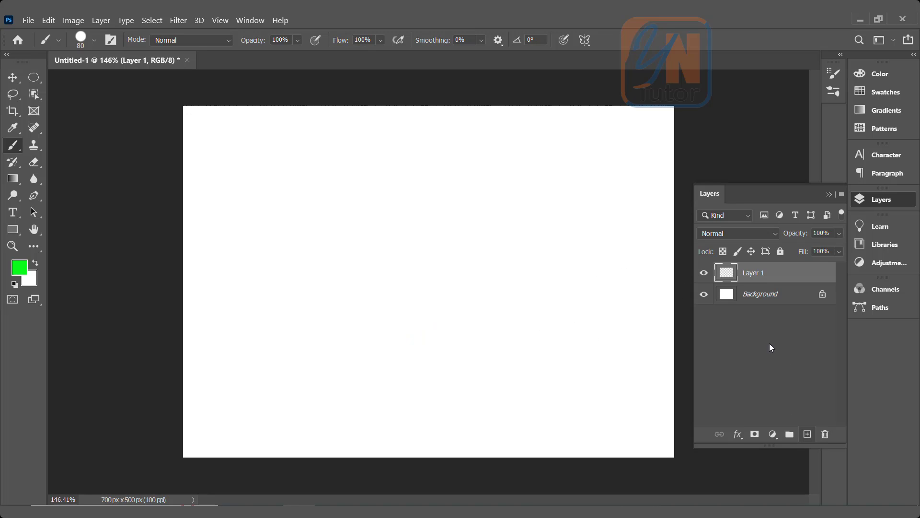
{"action": "mouse_move", "coordinate": [339, 218]}
{"action": "left_mouse_down"}
{"action": "mouse_move", "coordinate": [353, 205]}
{"action": "mouse_move", "coordinate": [427, 244]}
{"action": "mouse_move", "coordinate": [402, 318]}
{"action": "left_mouse_up"}
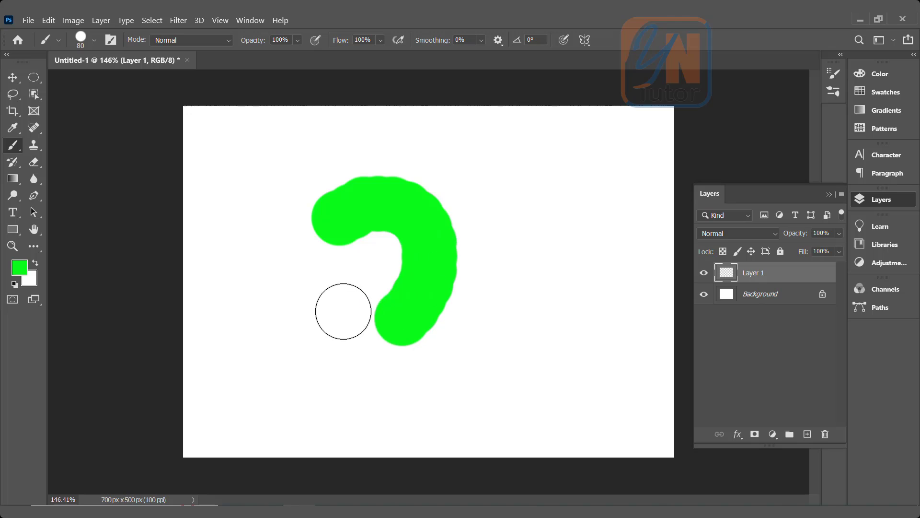
{"action": "mouse_move", "coordinate": [344, 311]}
{"action": "left_mouse_down"}
{"action": "mouse_move", "coordinate": [340, 239]}
{"action": "mouse_move", "coordinate": [361, 232]}
{"action": "mouse_move", "coordinate": [376, 288]}
{"action": "mouse_move", "coordinate": [388, 233]}
{"action": "mouse_move", "coordinate": [380, 319]}
{"action": "left_mouse_up"}
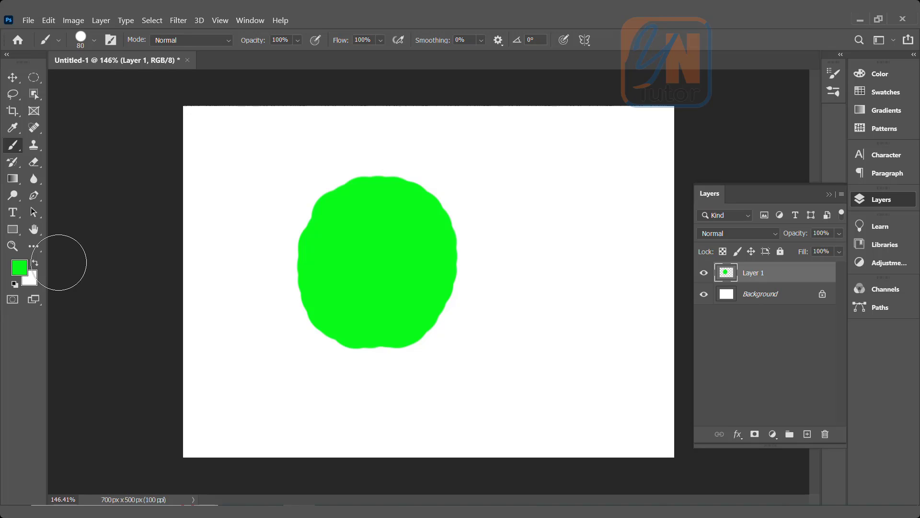
Step: Change the foreground color to red, ec041f
{"action": "left_click", "coordinate": [24, 268]}
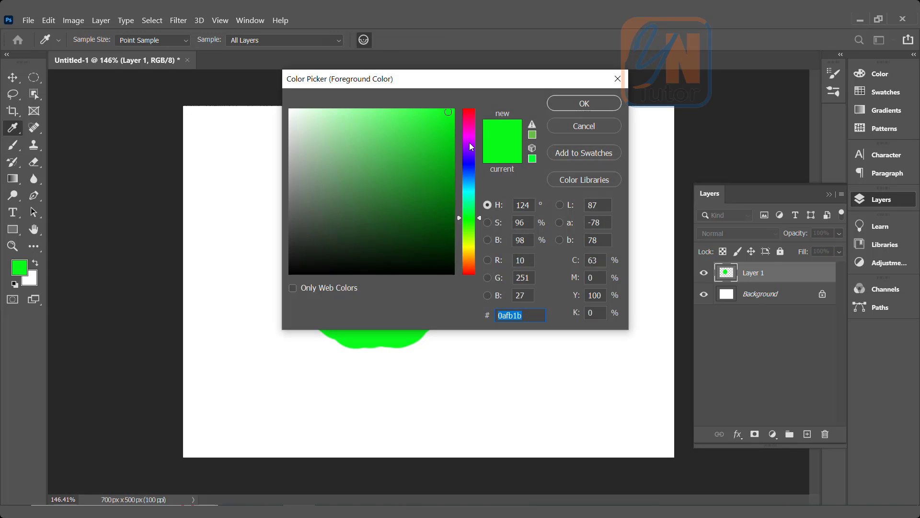
{"action": "left_click_drag", "start_coordinate": [469, 143], "coordinate": [478, 112]}
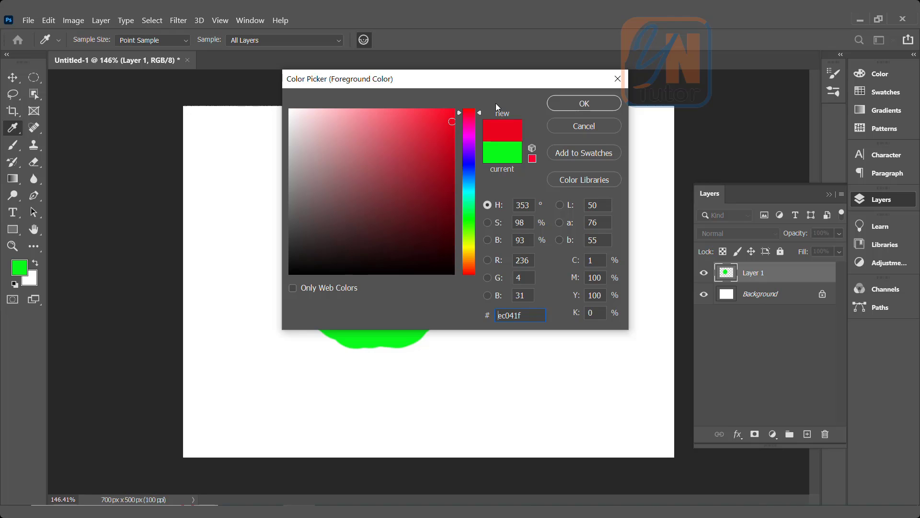
{"action": "left_click", "coordinate": [584, 103]}
Step: Set the brush mode to Behind and paint a wide red border around the green blob
{"action": "left_click", "coordinate": [201, 40]}
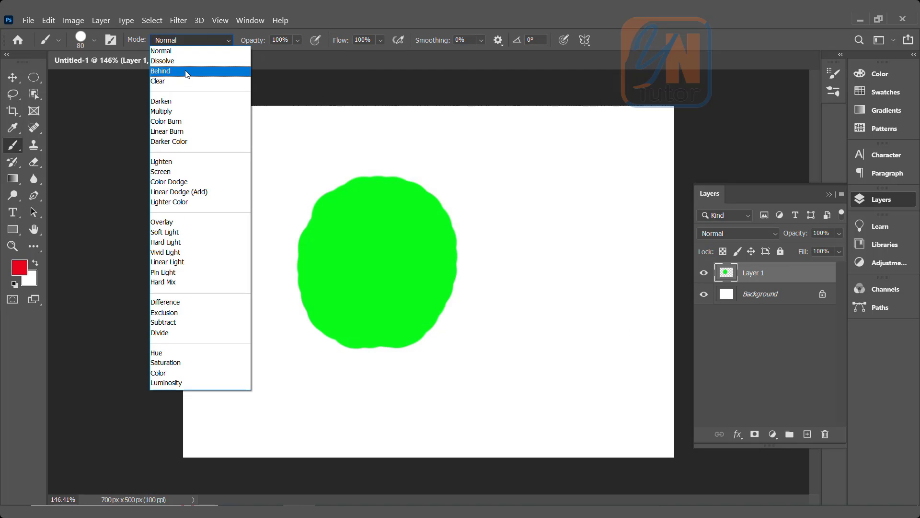
{"action": "left_click", "coordinate": [185, 73]}
{"action": "mouse_move", "coordinate": [334, 190]}
{"action": "left_mouse_down"}
{"action": "mouse_move", "coordinate": [322, 338]}
{"action": "mouse_move", "coordinate": [384, 358]}
{"action": "mouse_move", "coordinate": [440, 343]}
{"action": "mouse_move", "coordinate": [409, 177]}
{"action": "mouse_move", "coordinate": [368, 176]}
{"action": "mouse_move", "coordinate": [311, 200]}
{"action": "mouse_move", "coordinate": [292, 262]}
{"action": "mouse_move", "coordinate": [308, 308]}
{"action": "left_mouse_up"}
Step: Set the brush mode to Dissolve and paint a filled, roughly triangular red shape in the empty area right of the blob
{"action": "left_click", "coordinate": [200, 40]}
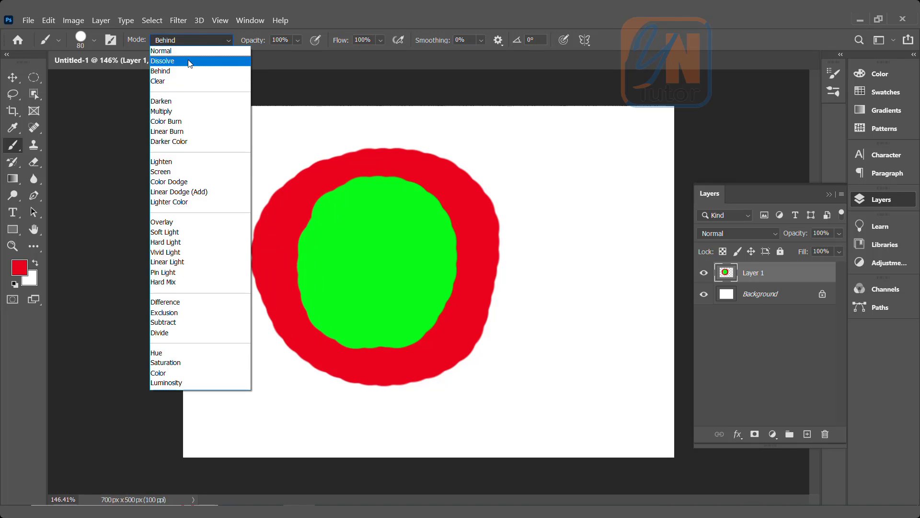
{"action": "left_click", "coordinate": [190, 62]}
{"action": "mouse_move", "coordinate": [589, 244]}
{"action": "left_mouse_down"}
{"action": "mouse_move", "coordinate": [559, 368]}
{"action": "mouse_move", "coordinate": [624, 326]}
{"action": "mouse_move", "coordinate": [589, 257]}
{"action": "left_mouse_up"}
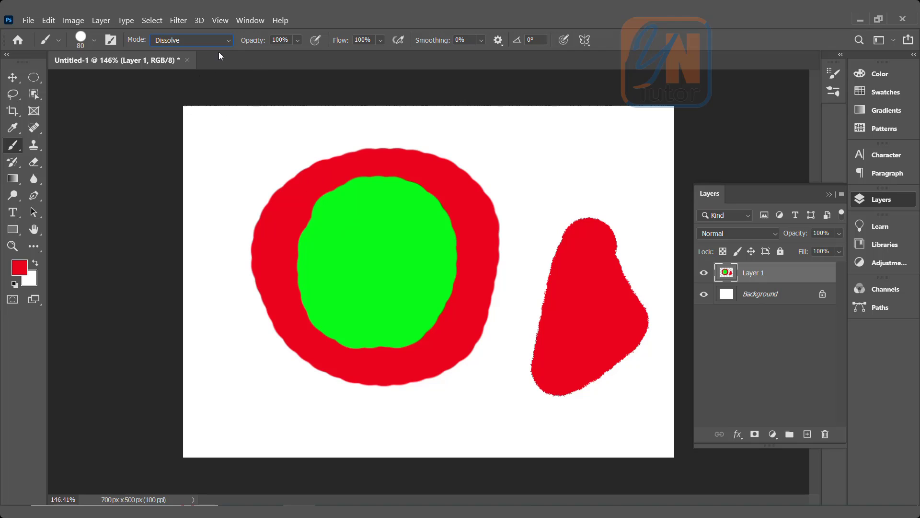
Step: Set the brush mode to Screen, paint red over the left part of the green blob and its red border, and switch to the Move tool
{"action": "left_click", "coordinate": [220, 40]}
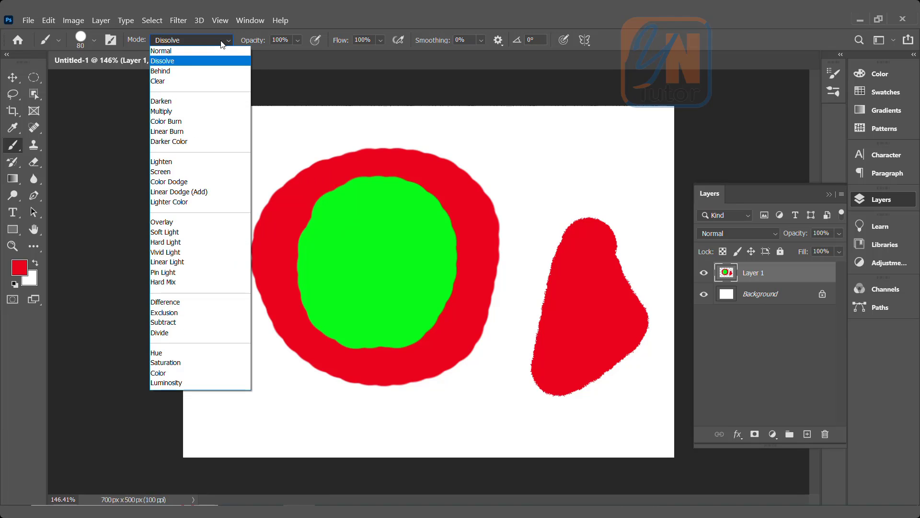
{"action": "left_click", "coordinate": [176, 172]}
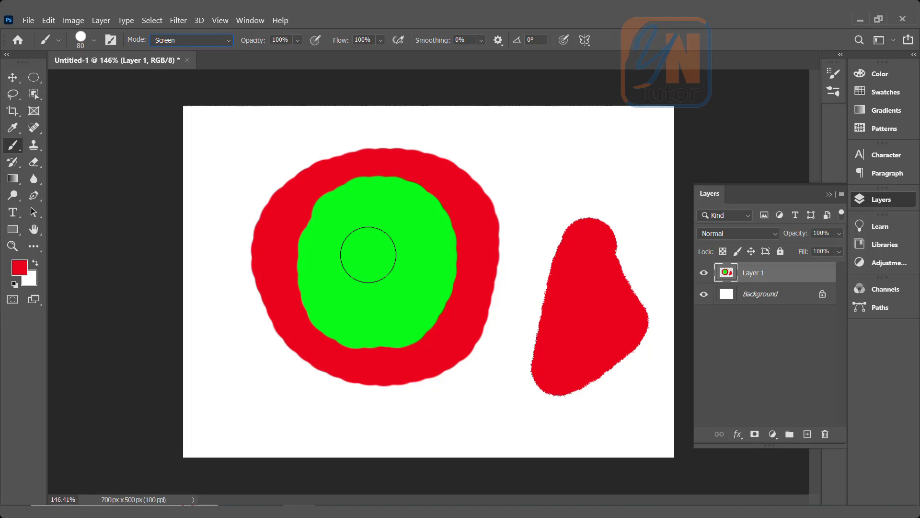
{"action": "mouse_move", "coordinate": [366, 251]}
{"action": "left_mouse_down"}
{"action": "mouse_move", "coordinate": [388, 272]}
{"action": "mouse_move", "coordinate": [378, 293]}
{"action": "mouse_move", "coordinate": [345, 296]}
{"action": "mouse_move", "coordinate": [338, 270]}
{"action": "mouse_move", "coordinate": [359, 249]}
{"action": "mouse_move", "coordinate": [384, 255]}
{"action": "mouse_move", "coordinate": [371, 280]}
{"action": "mouse_move", "coordinate": [303, 317]}
{"action": "mouse_move", "coordinate": [302, 260]}
{"action": "mouse_move", "coordinate": [284, 253]}
{"action": "mouse_move", "coordinate": [300, 238]}
{"action": "mouse_move", "coordinate": [321, 234]}
{"action": "mouse_move", "coordinate": [340, 250]}
{"action": "mouse_move", "coordinate": [297, 249]}
{"action": "mouse_move", "coordinate": [374, 251]}
{"action": "mouse_move", "coordinate": [349, 227]}
{"action": "mouse_move", "coordinate": [319, 222]}
{"action": "left_mouse_up"}
{"action": "key", "text": "v"}
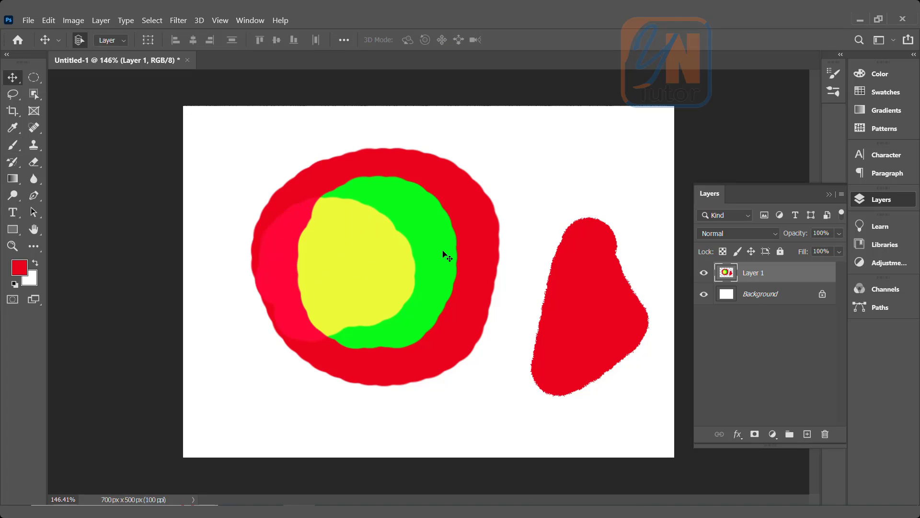